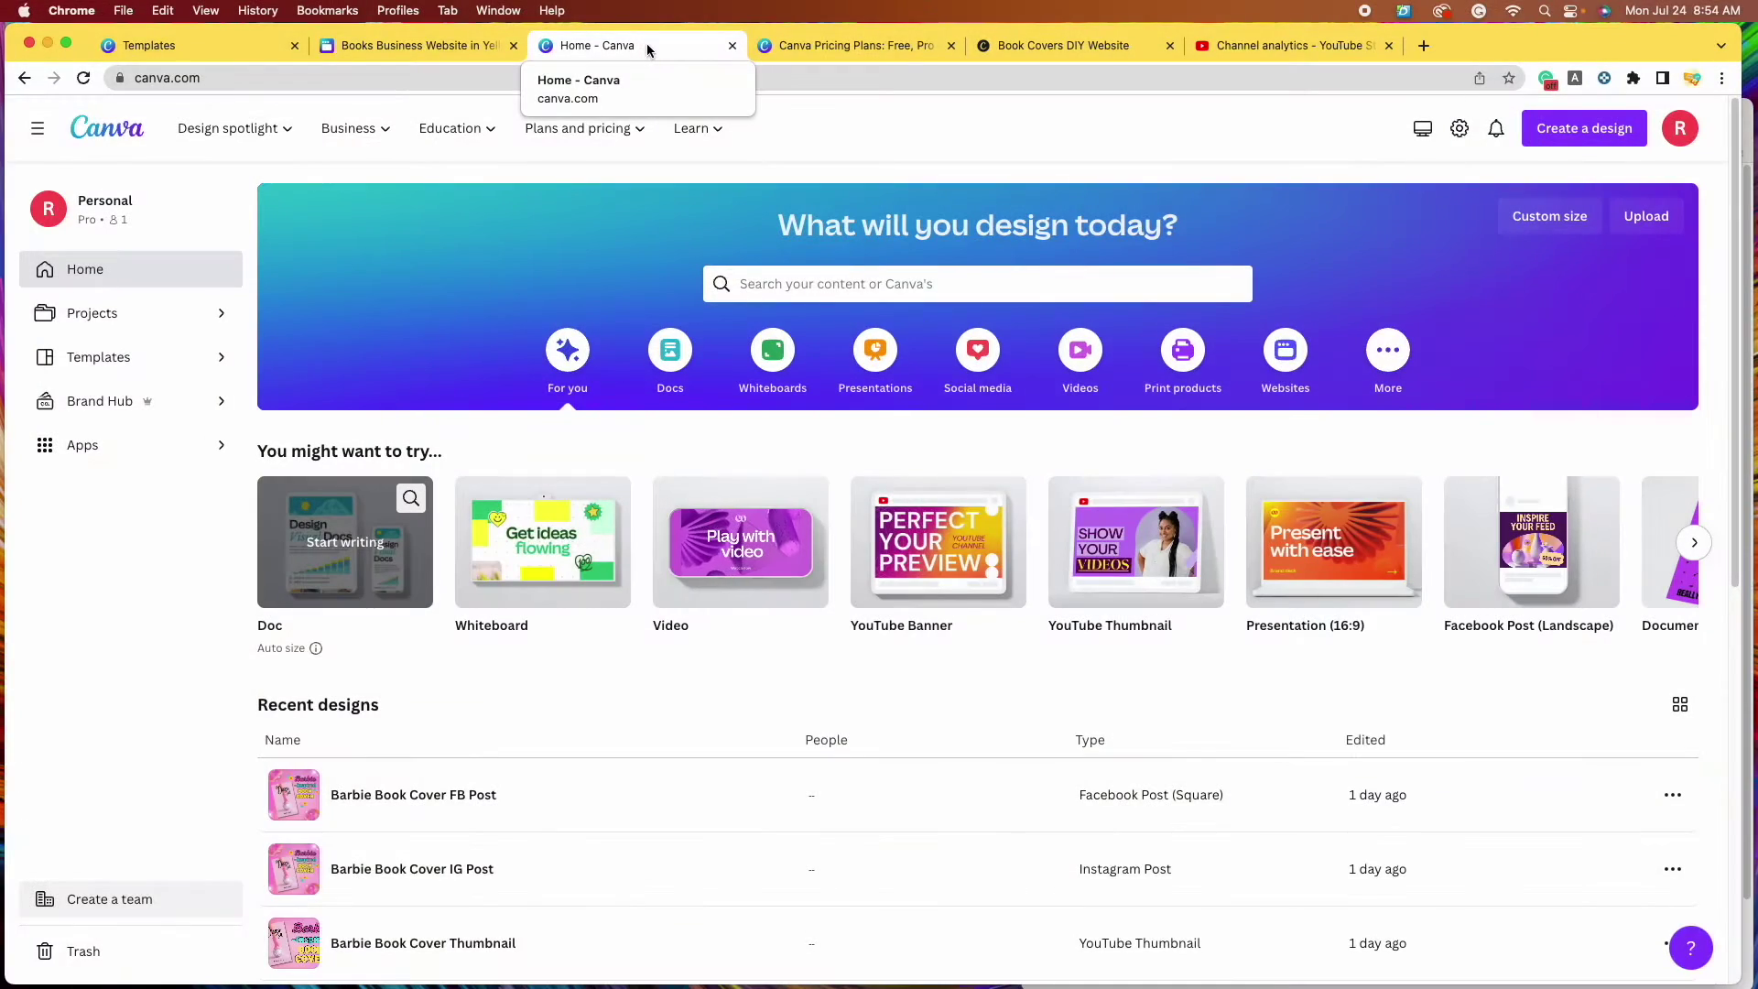
After checking the Pink Dreams website, open the first-line action menu listing Magic Write in the doc.
left_click(488, 46)
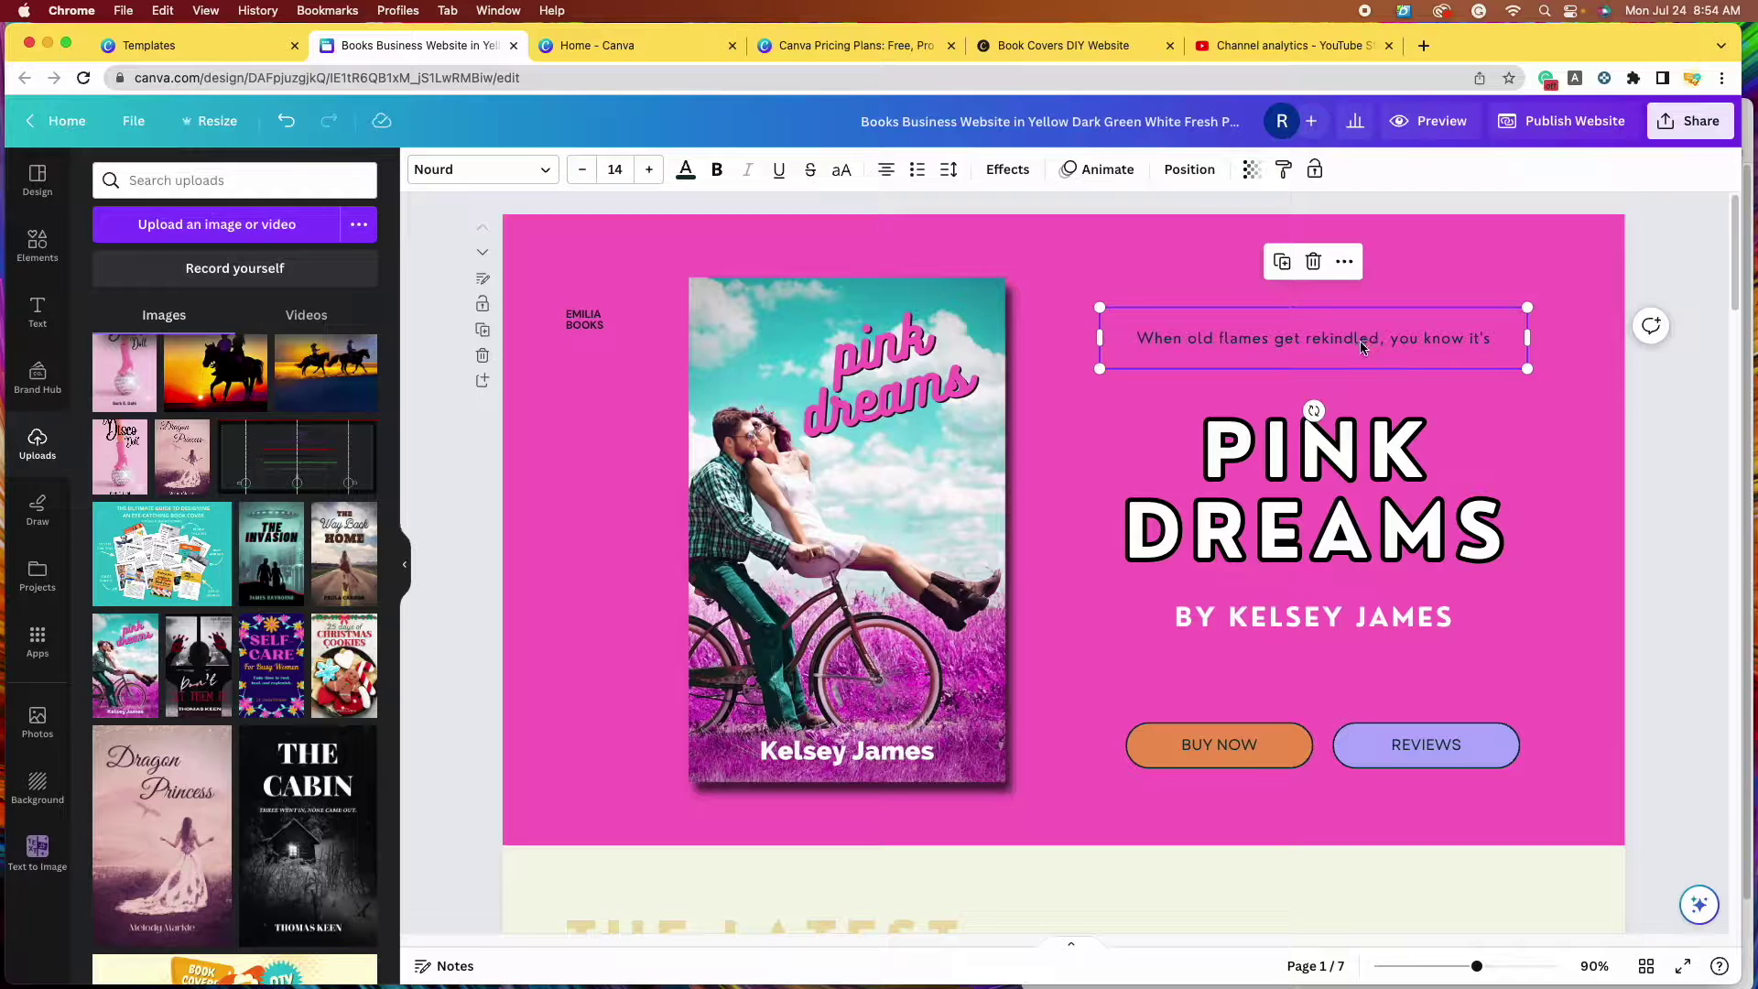
left_click(641, 46)
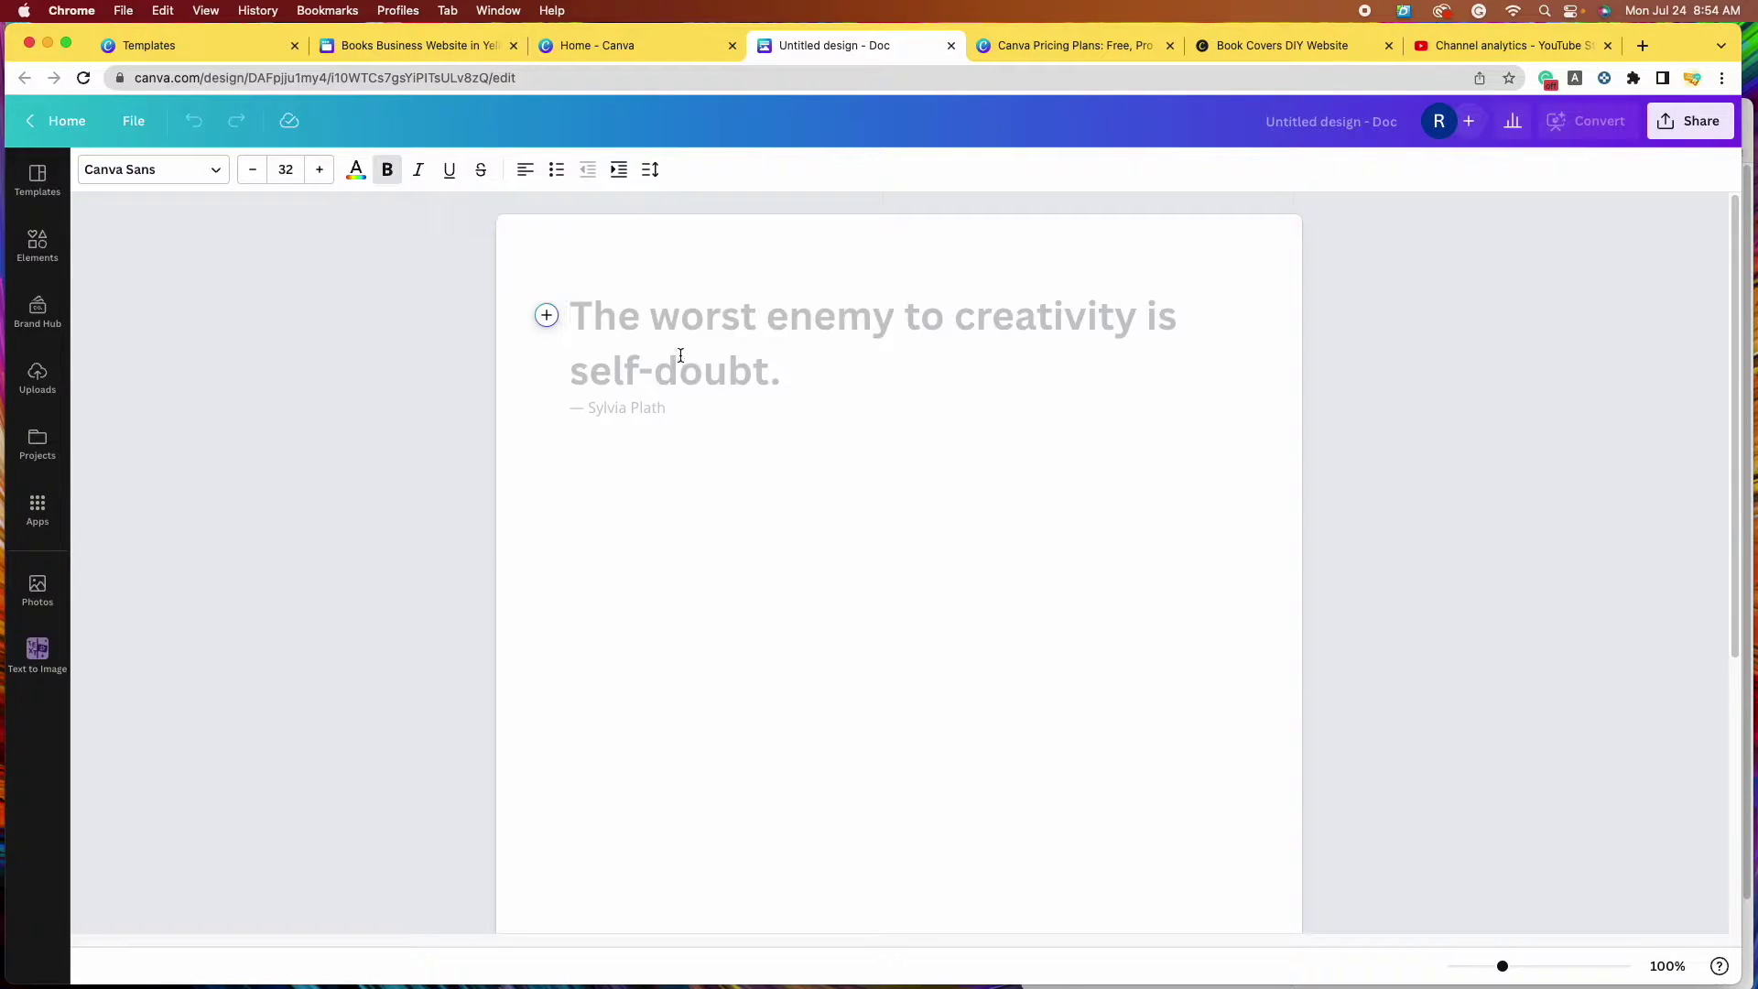
left_click(547, 316)
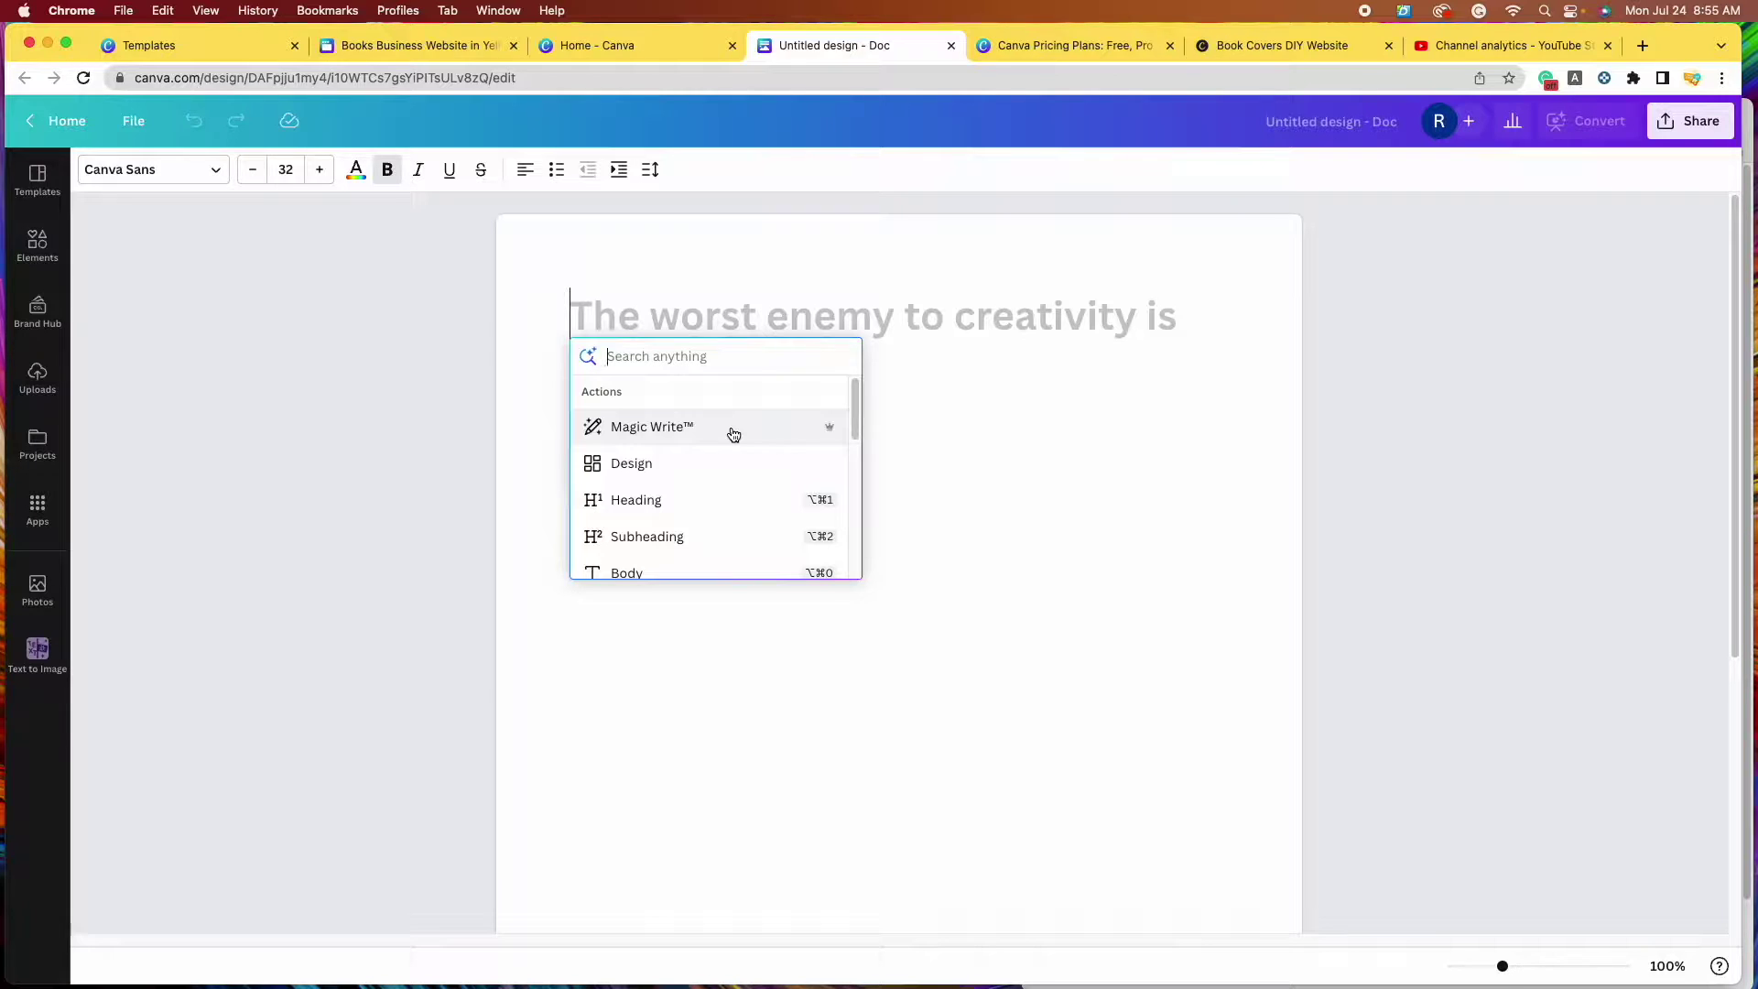
Write a Magic Write prompt for a modern romance blurb about a girl's summer with a local farmer.
left_click(731, 428)
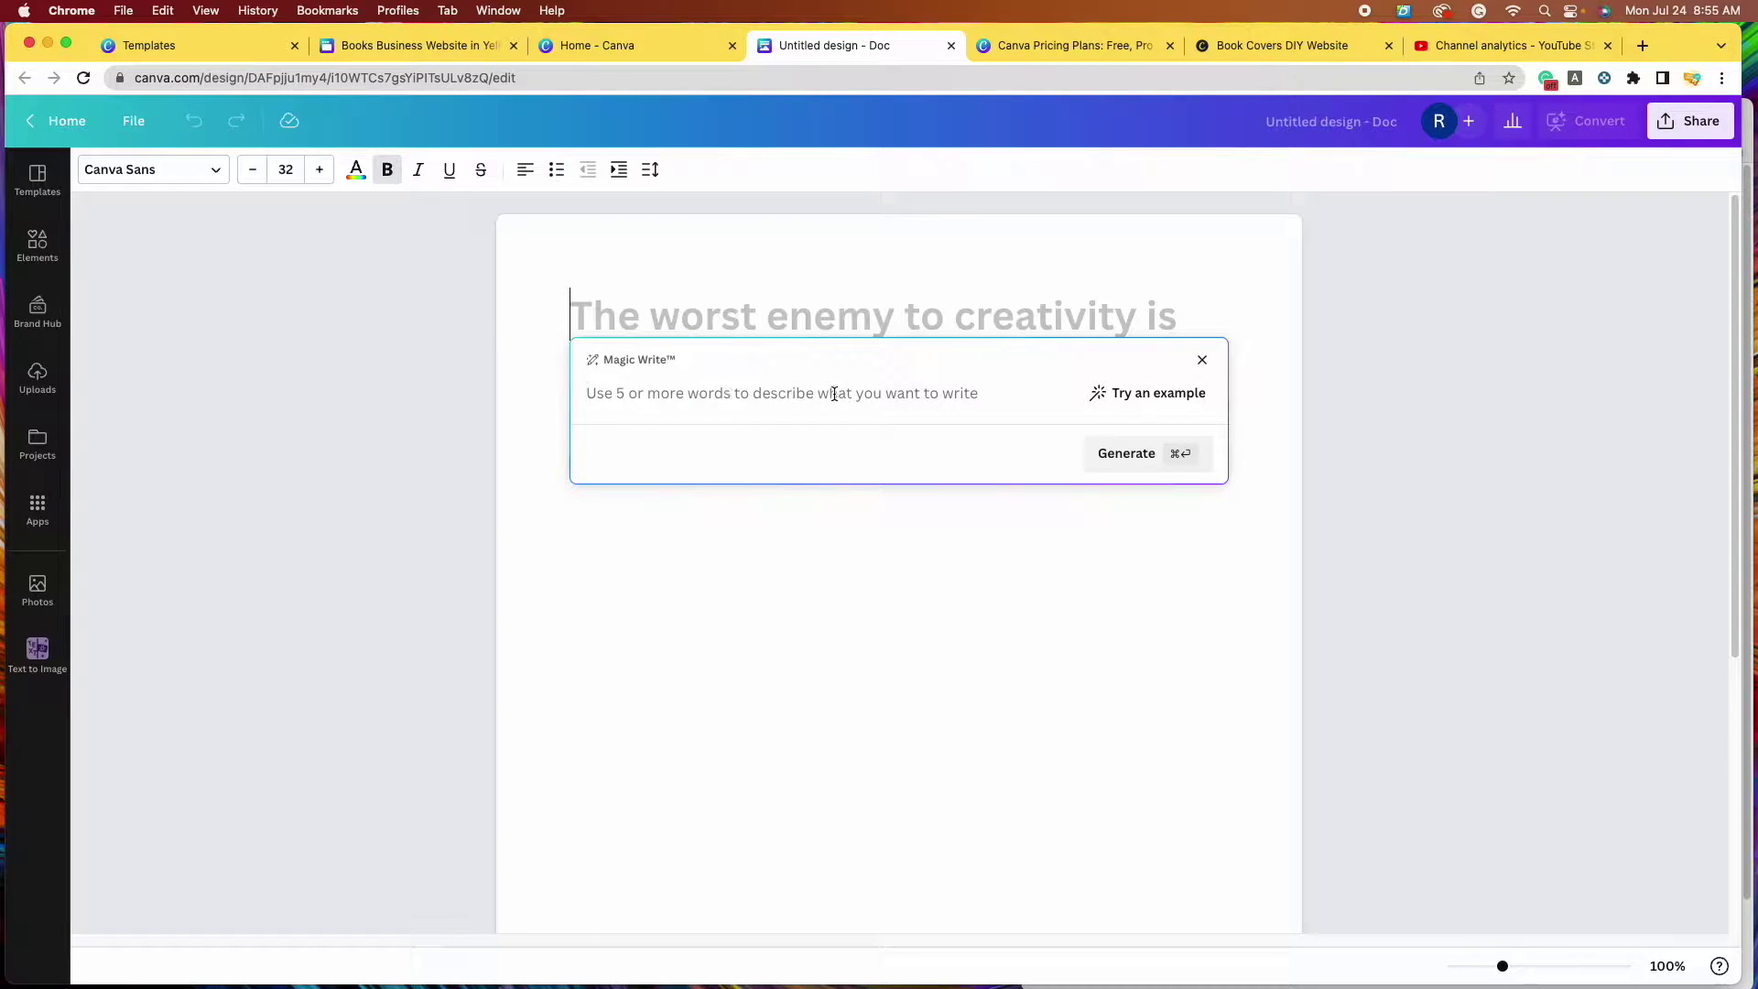
left_click(901, 395)
type("W")
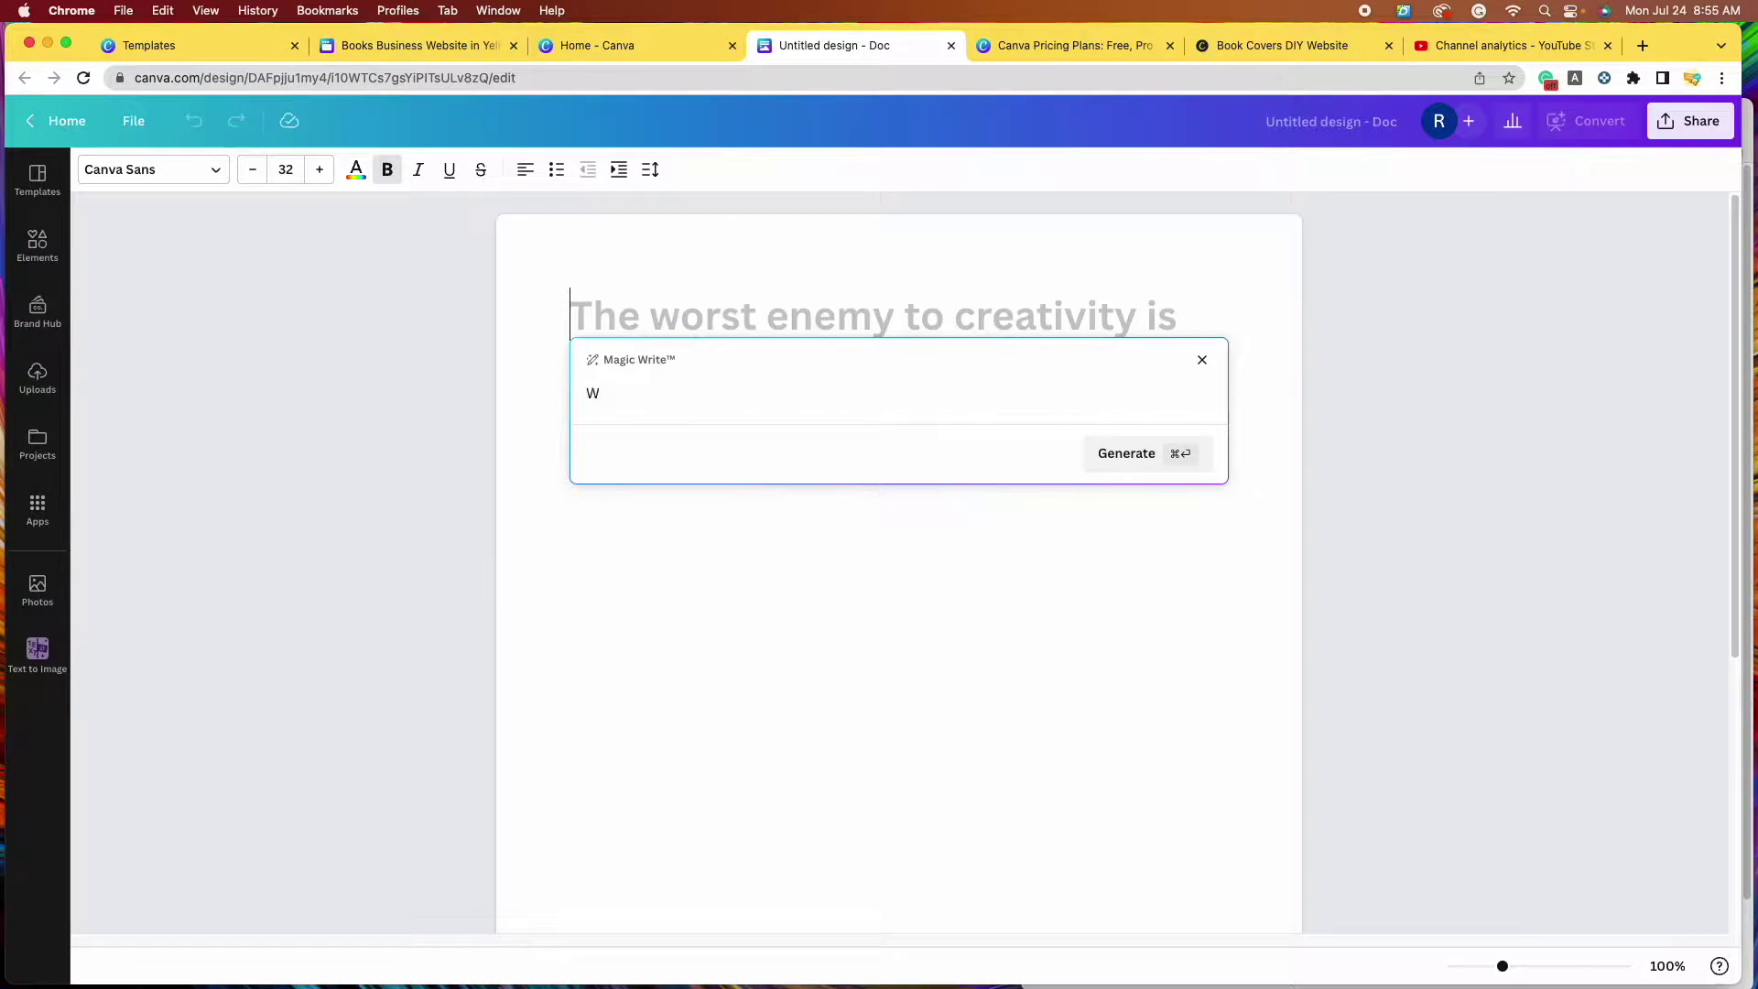
type("rite me a book blurb for a modern romance nove")
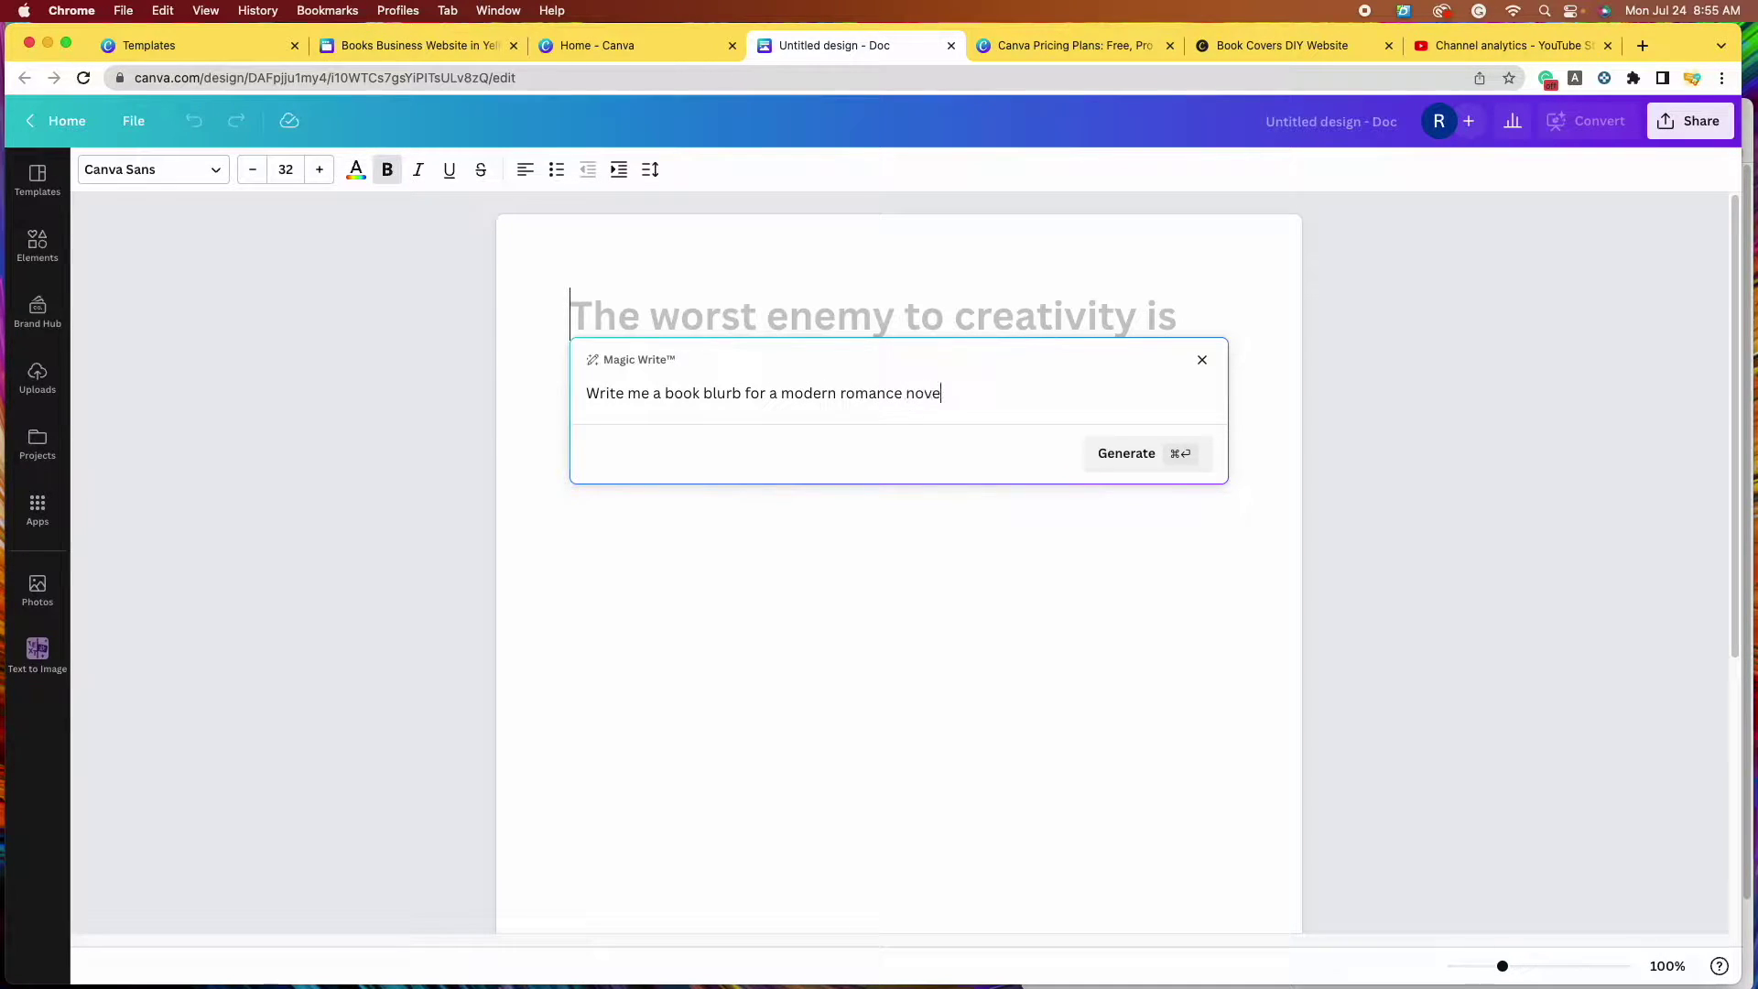
type("l about a girl that spends her summer")
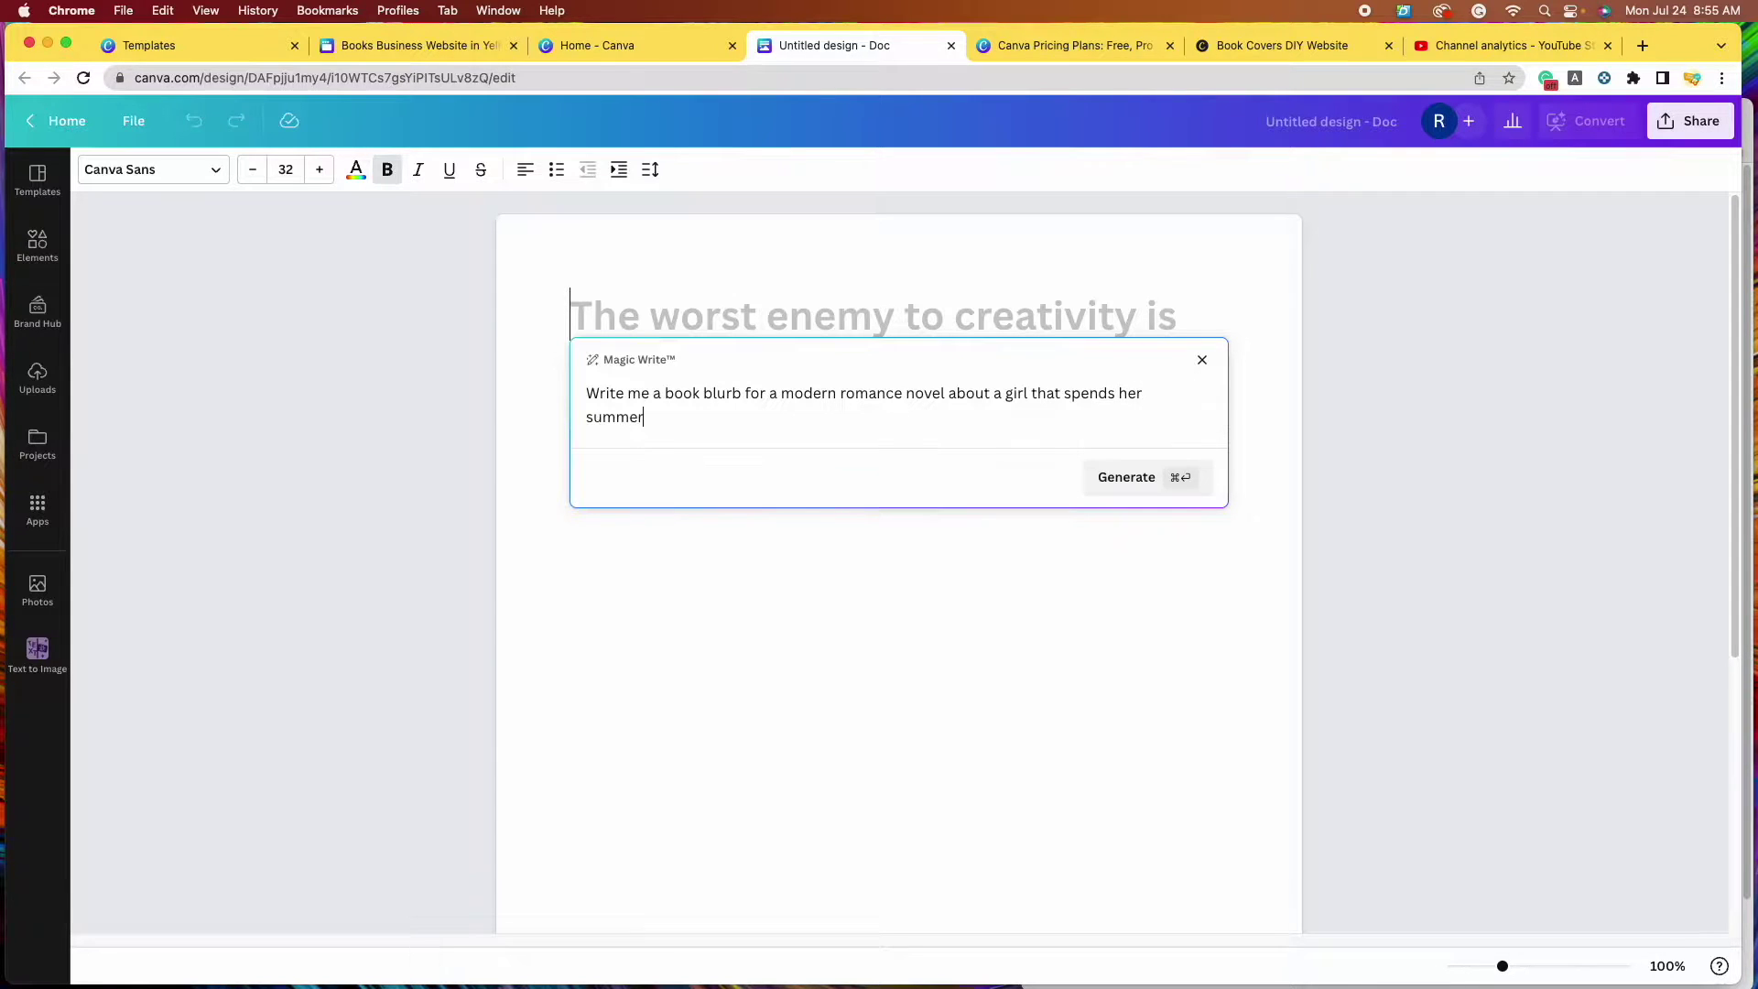
type(" in the country and falls in love")
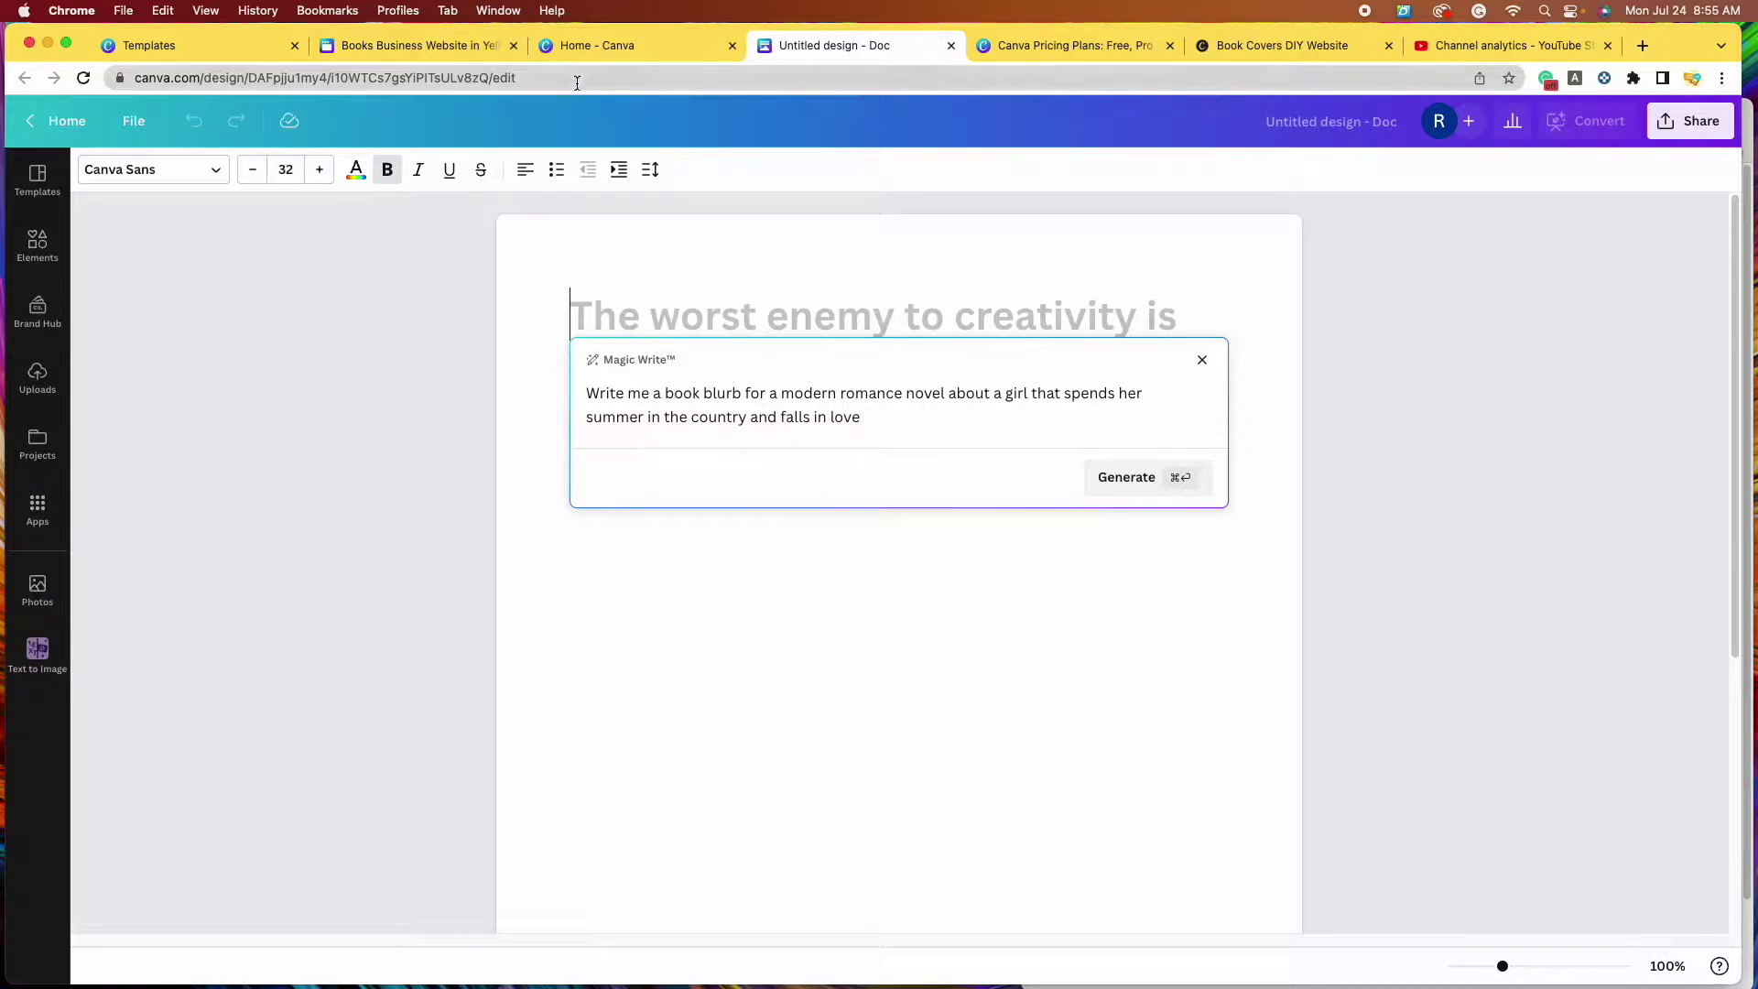
left_click(404, 55)
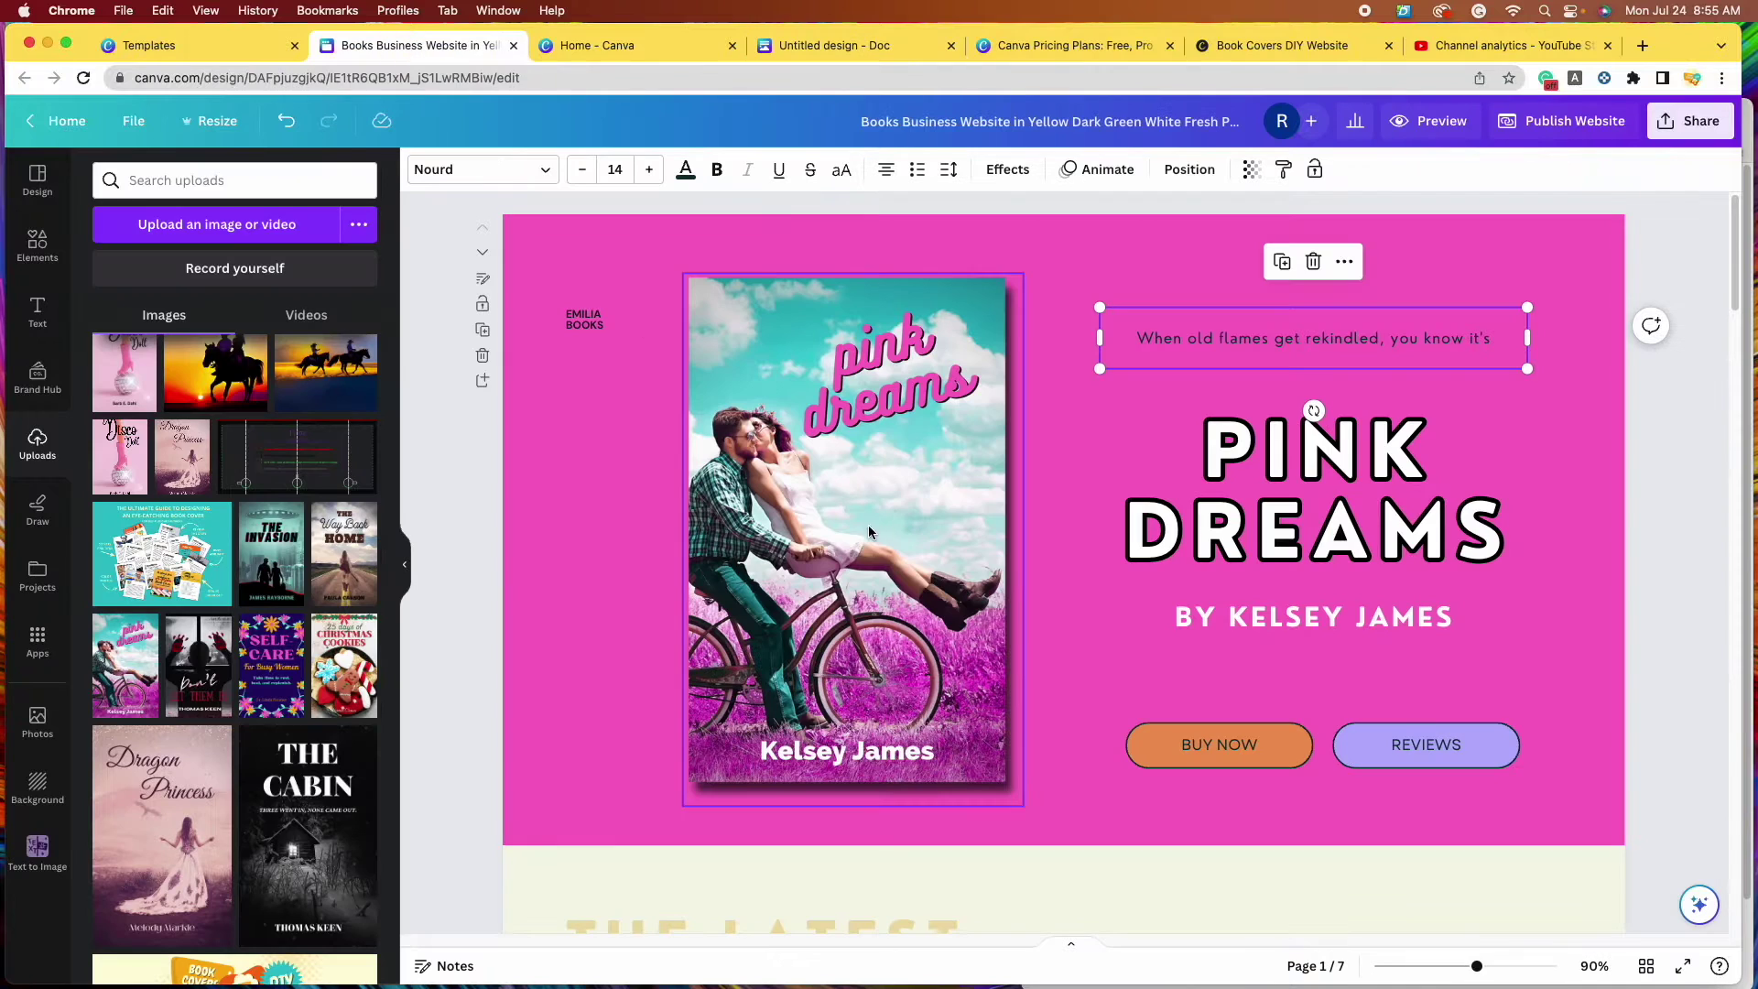
left_click(844, 44)
type("wi")
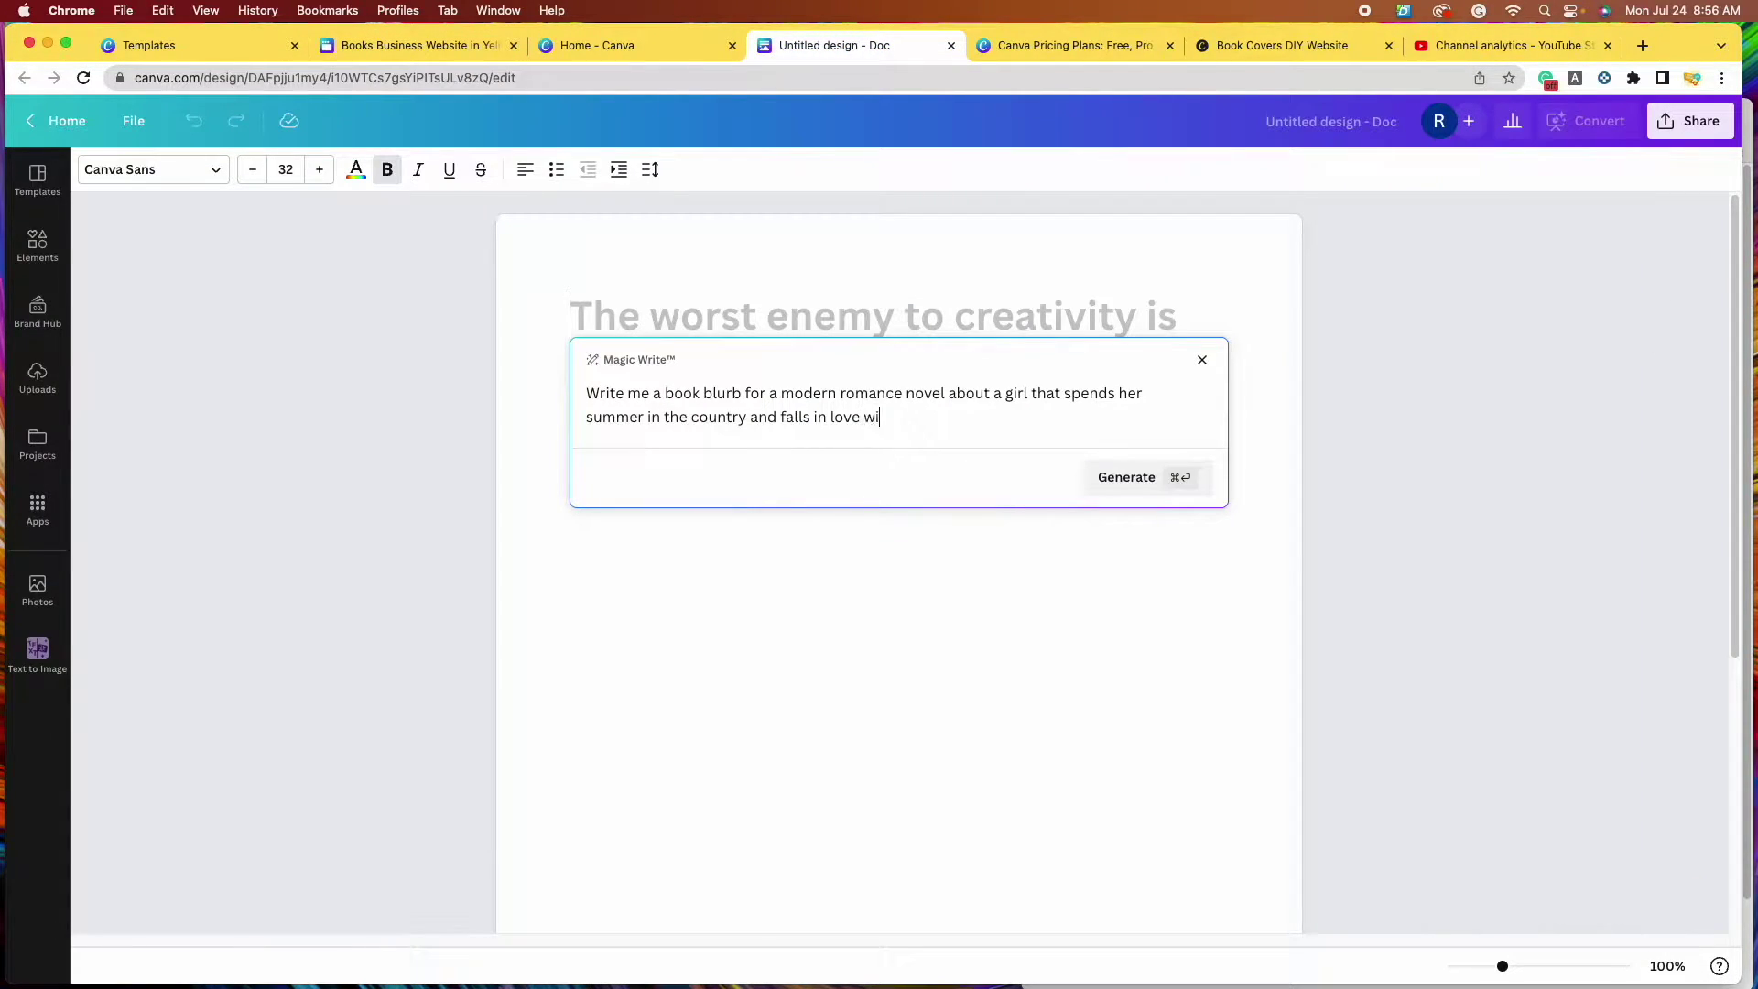
type("th a local farmer.")
Add 'city' before 'girl' and the title "Pink Dreams" to the prompt, then generate.
left_click(1005, 394)
type("city")
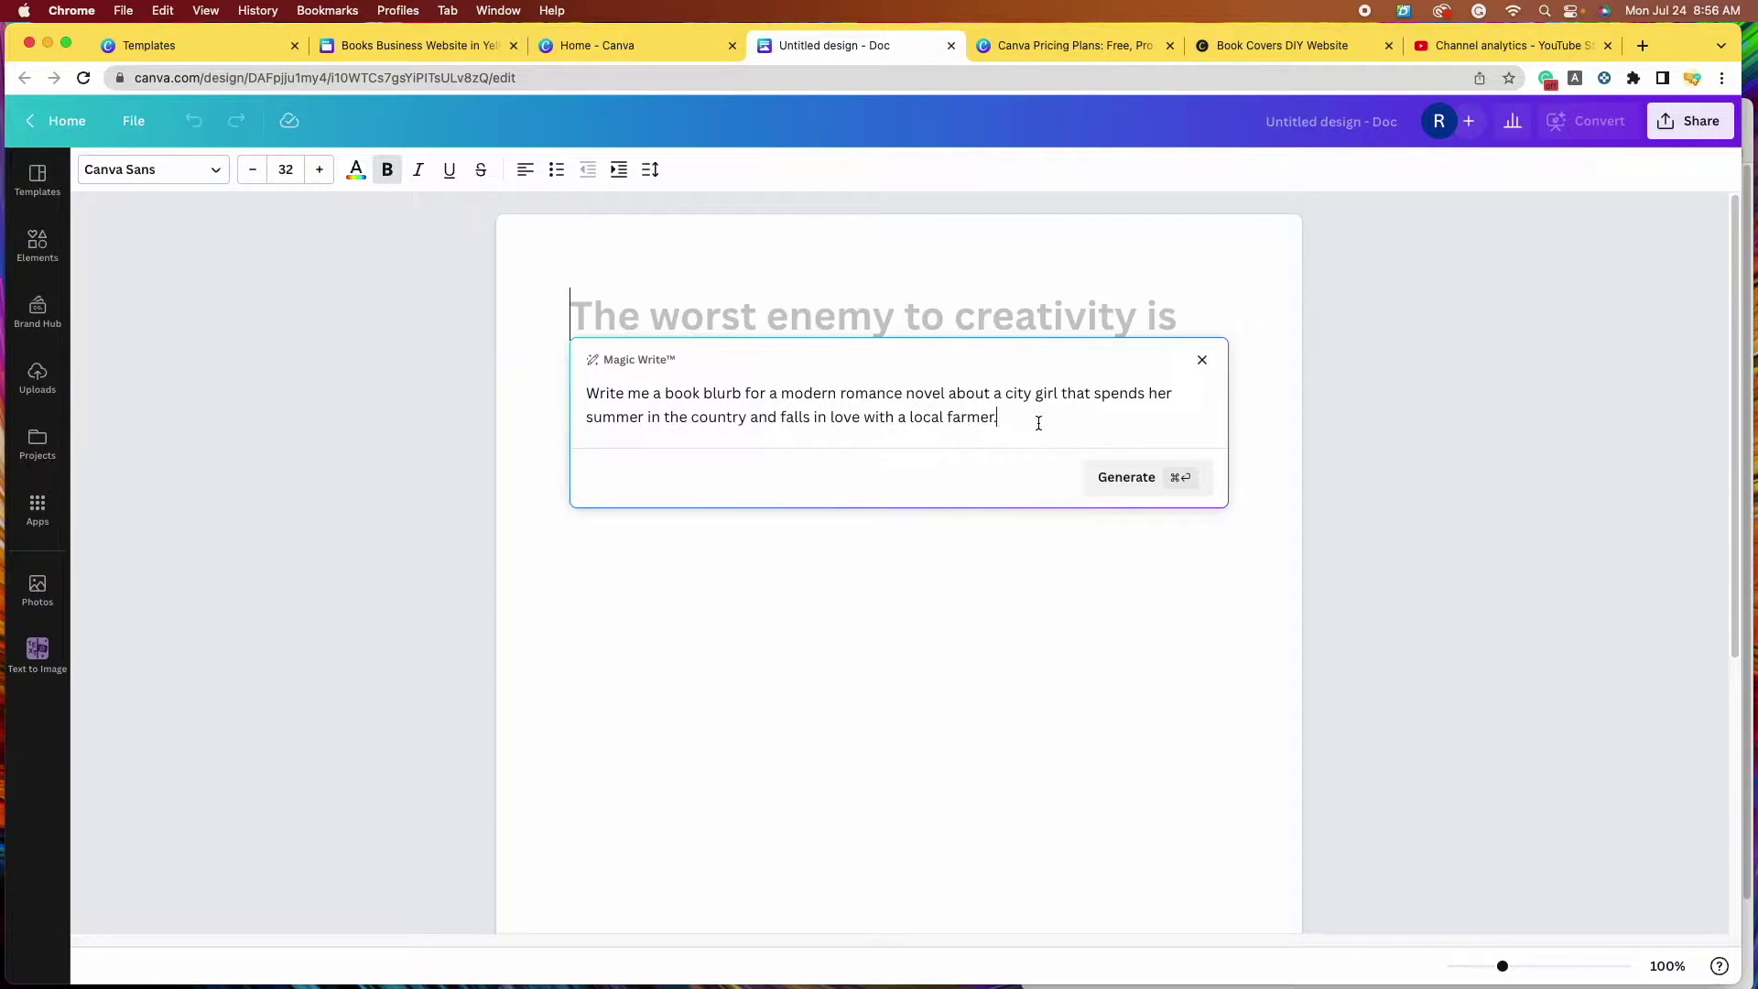
type("The book's title is ")
type("Pink")
key("BackSpace")
key("BackSpace")
key("BackSpace")
type("\"Pink Dreams\".")
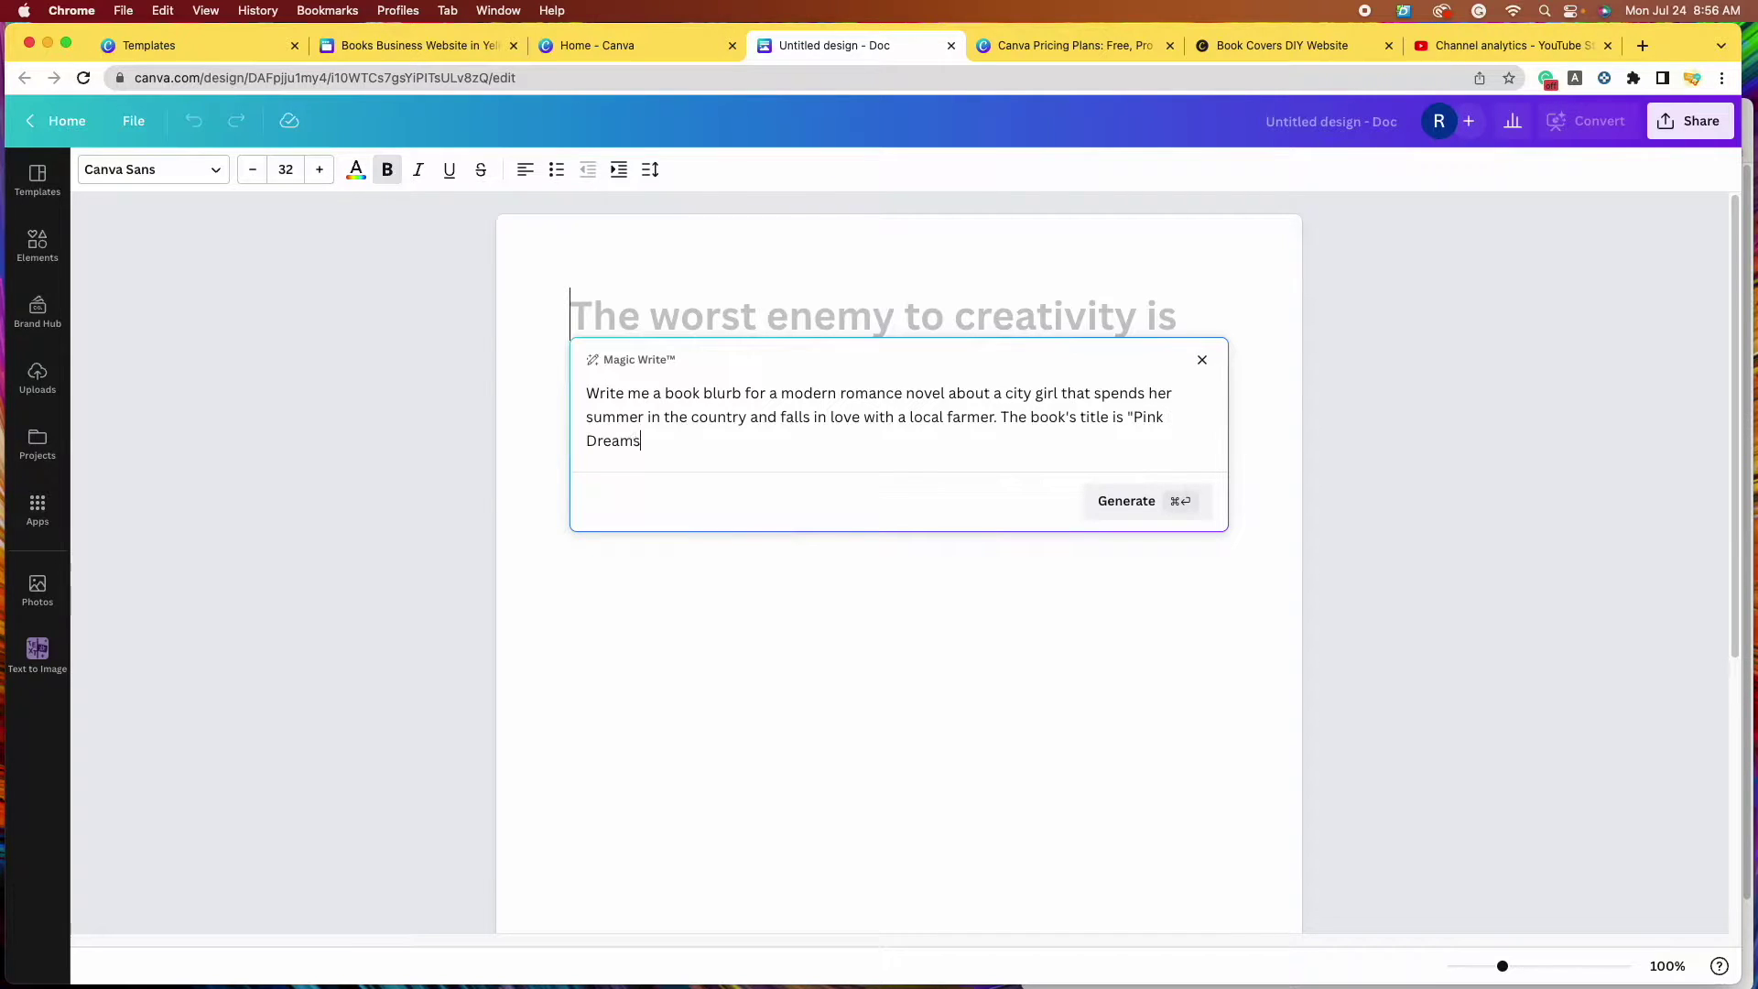
left_click(1117, 508)
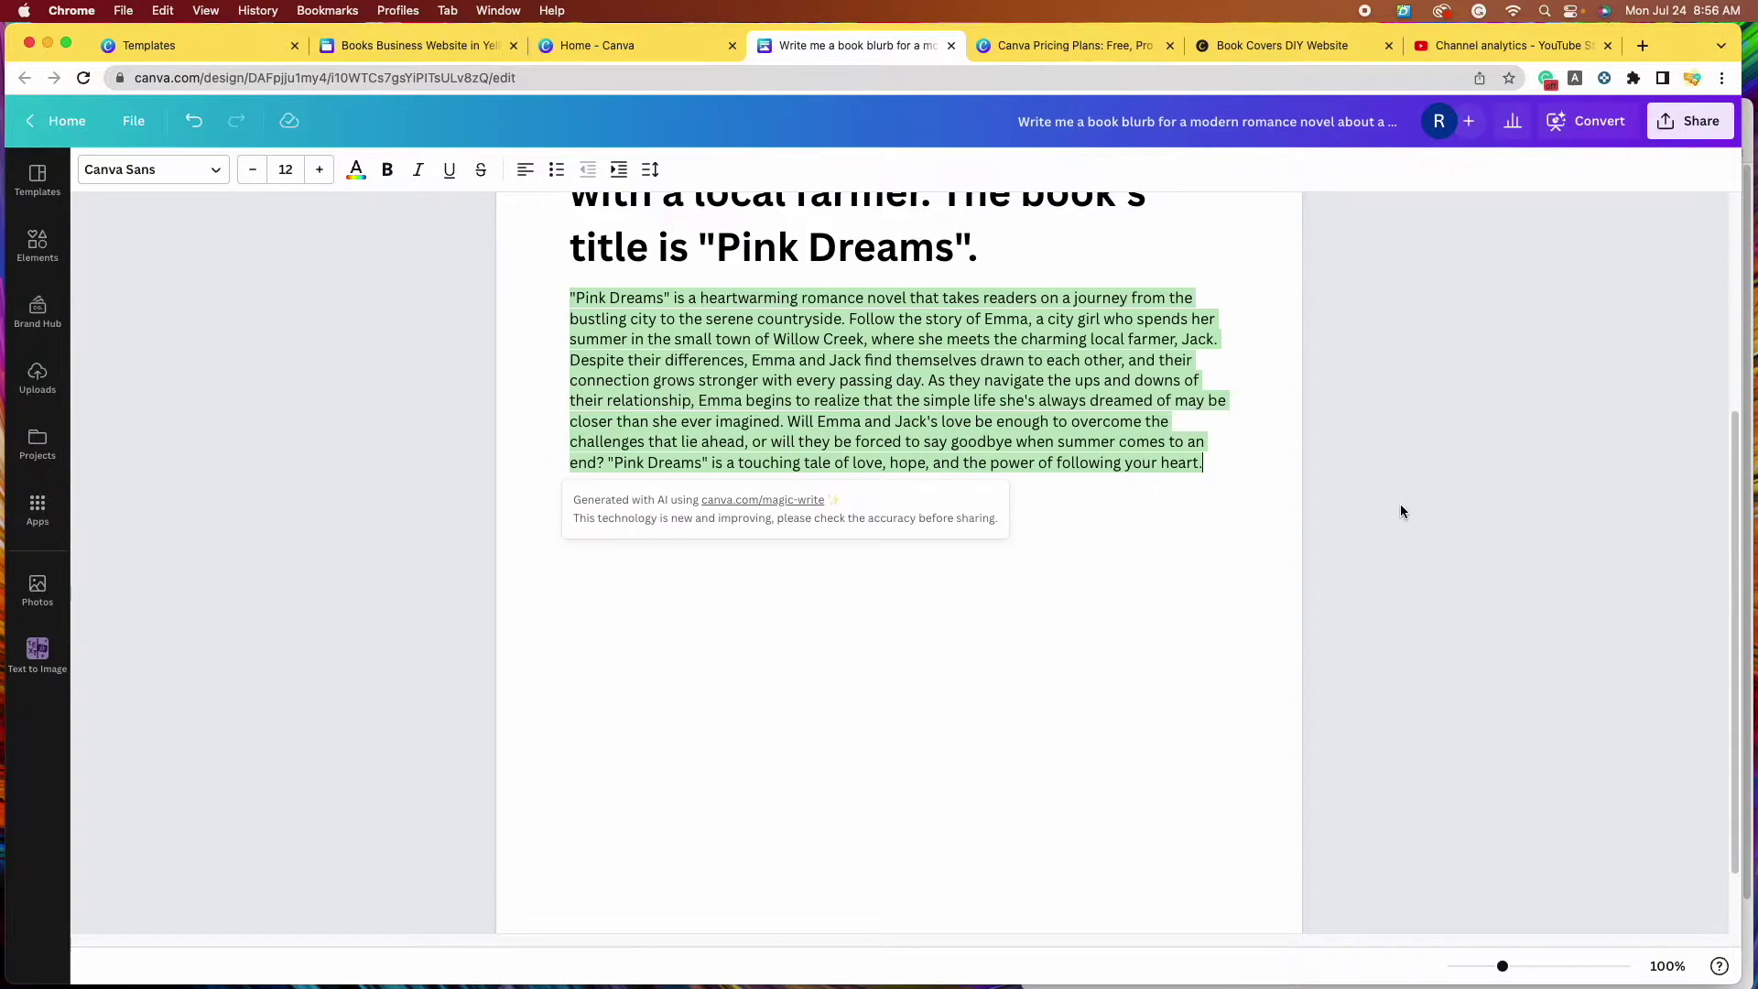
Scroll up to view the generated Pink Dreams blurb beneath the prompt heading.
scroll(572, 554, "up", 1)
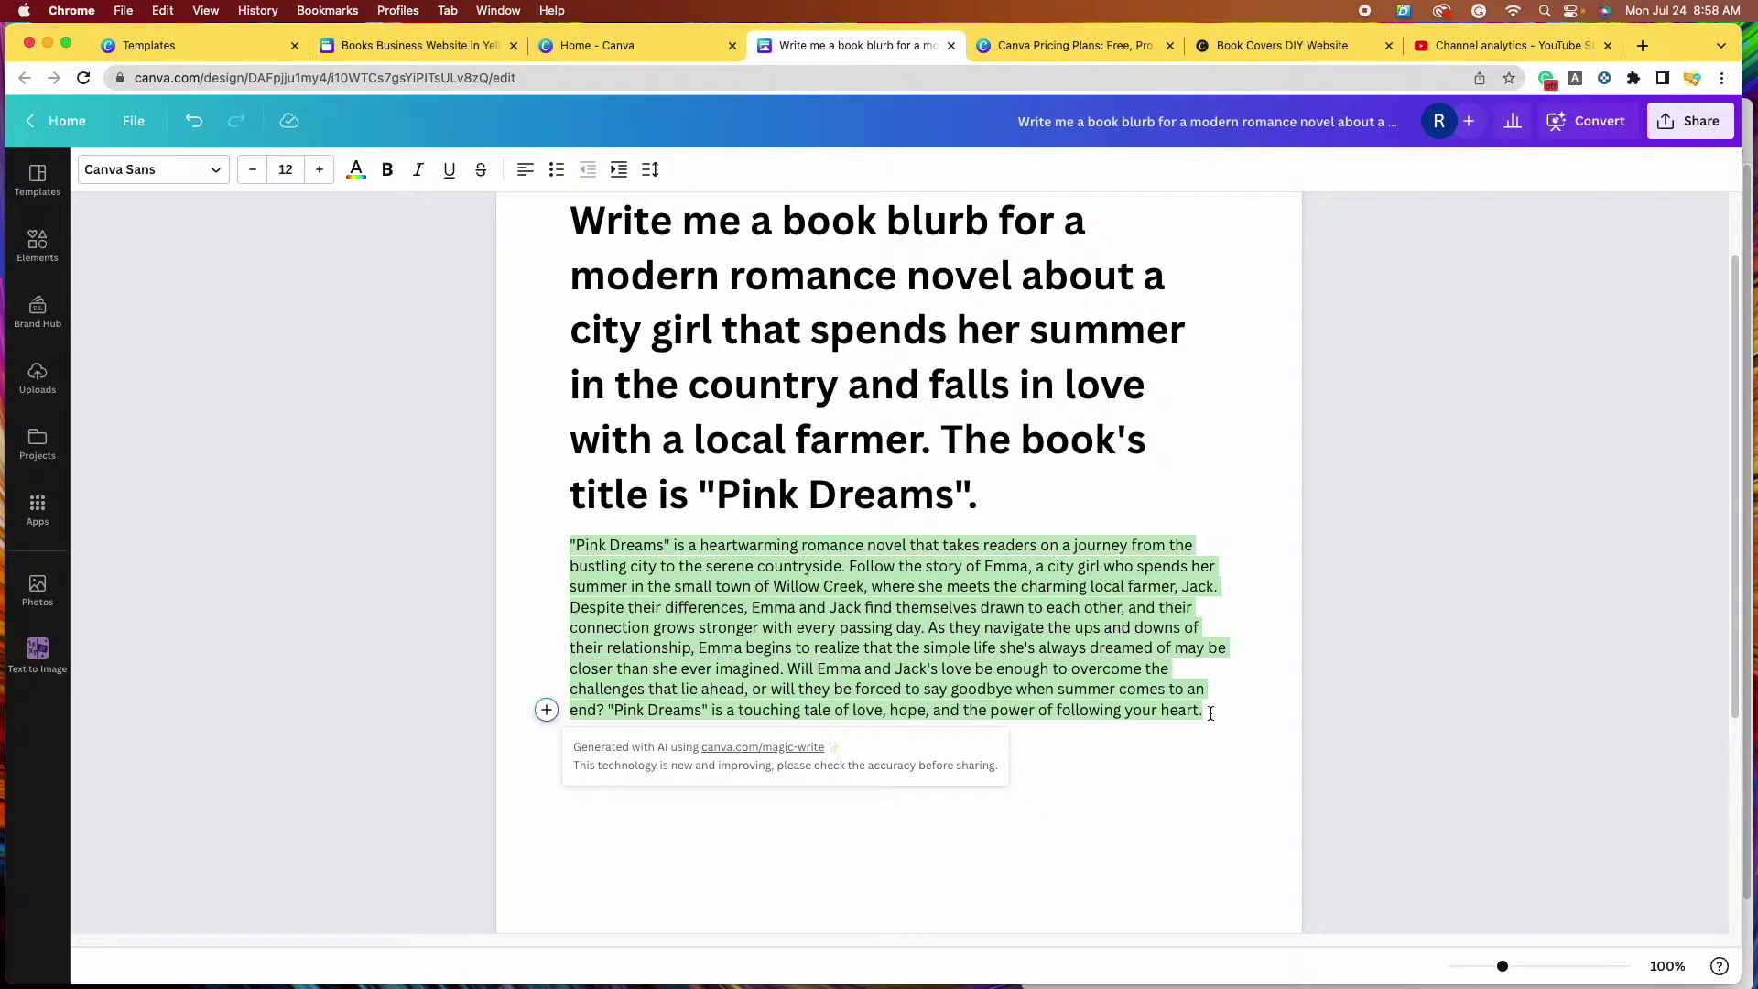
Generate a one-sentence tagline for the same book with Magic Write beneath the blurb.
key("alt+z")
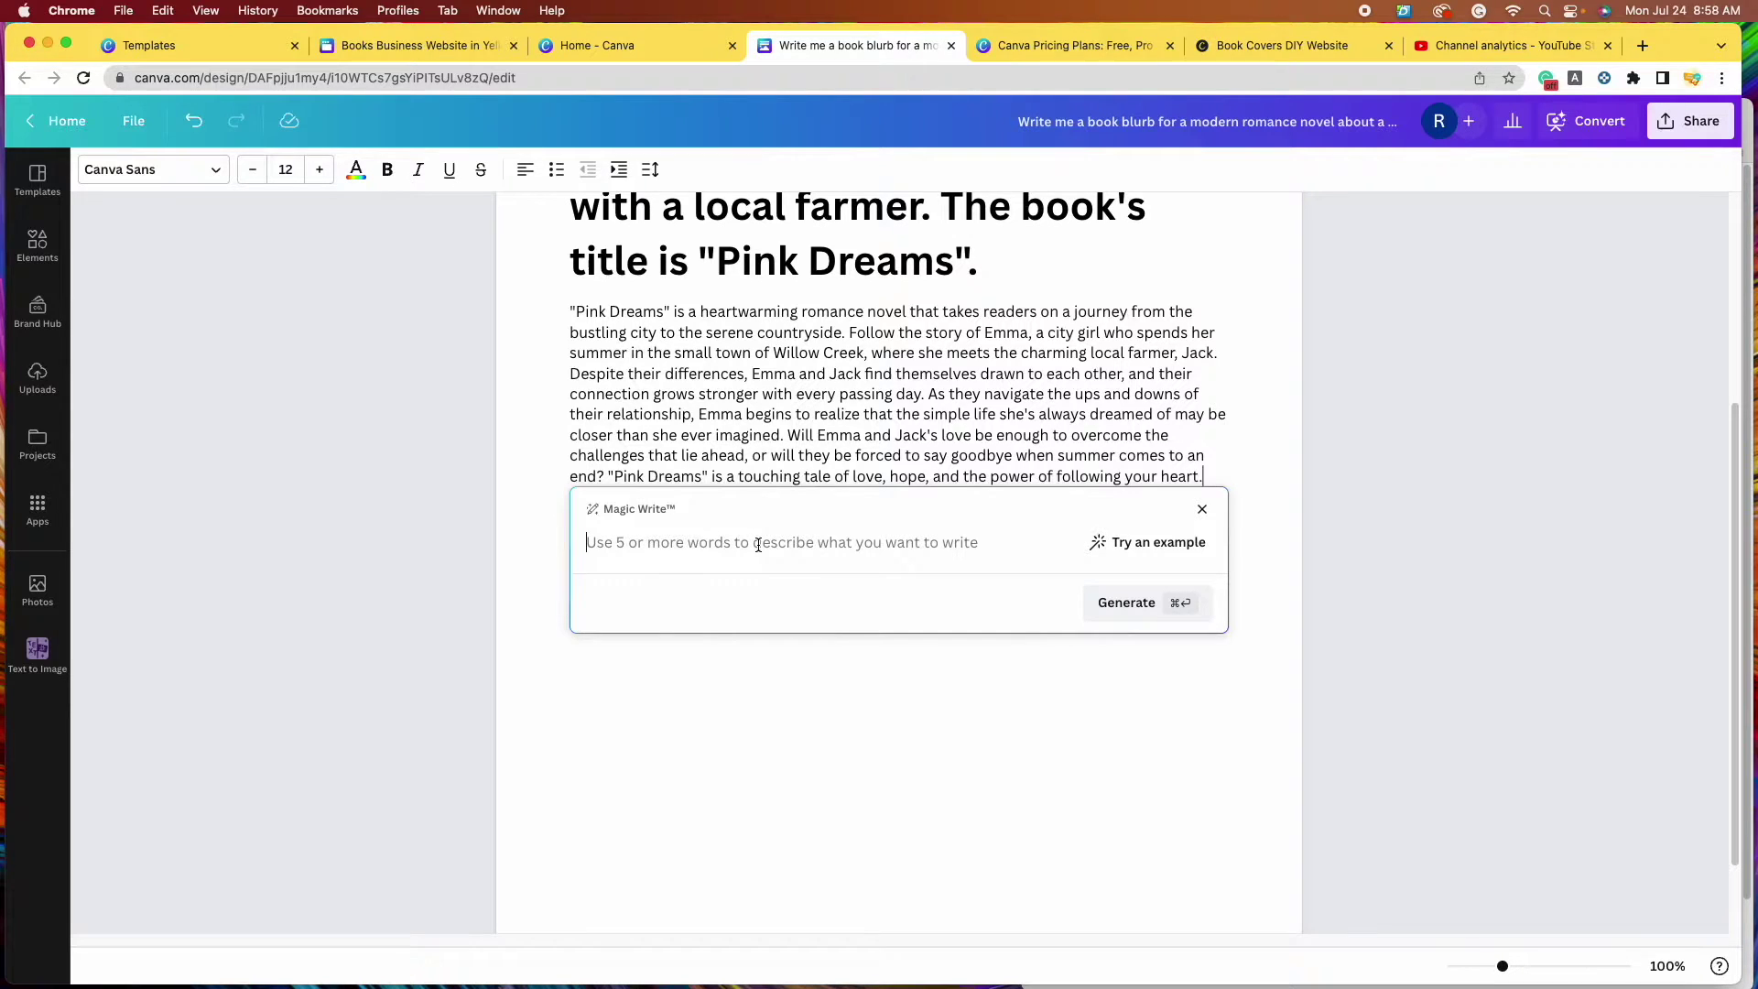
type("Writ")
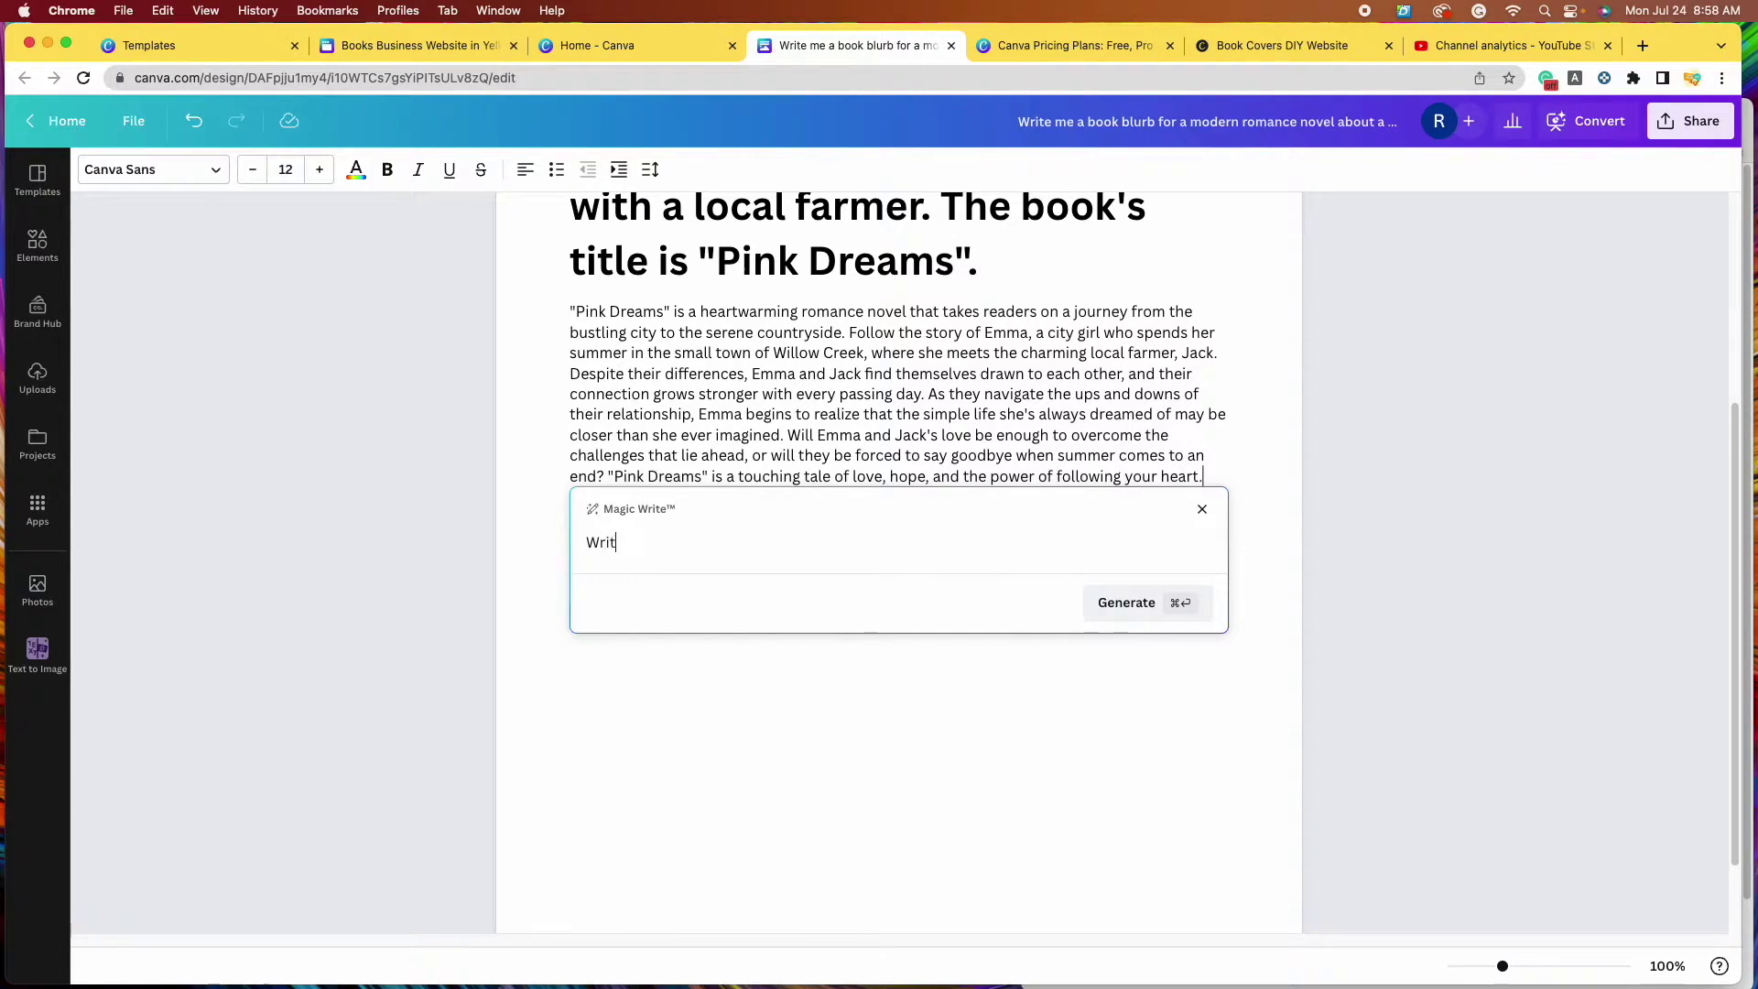
type("e me a tagline for thi")
type(" same book.")
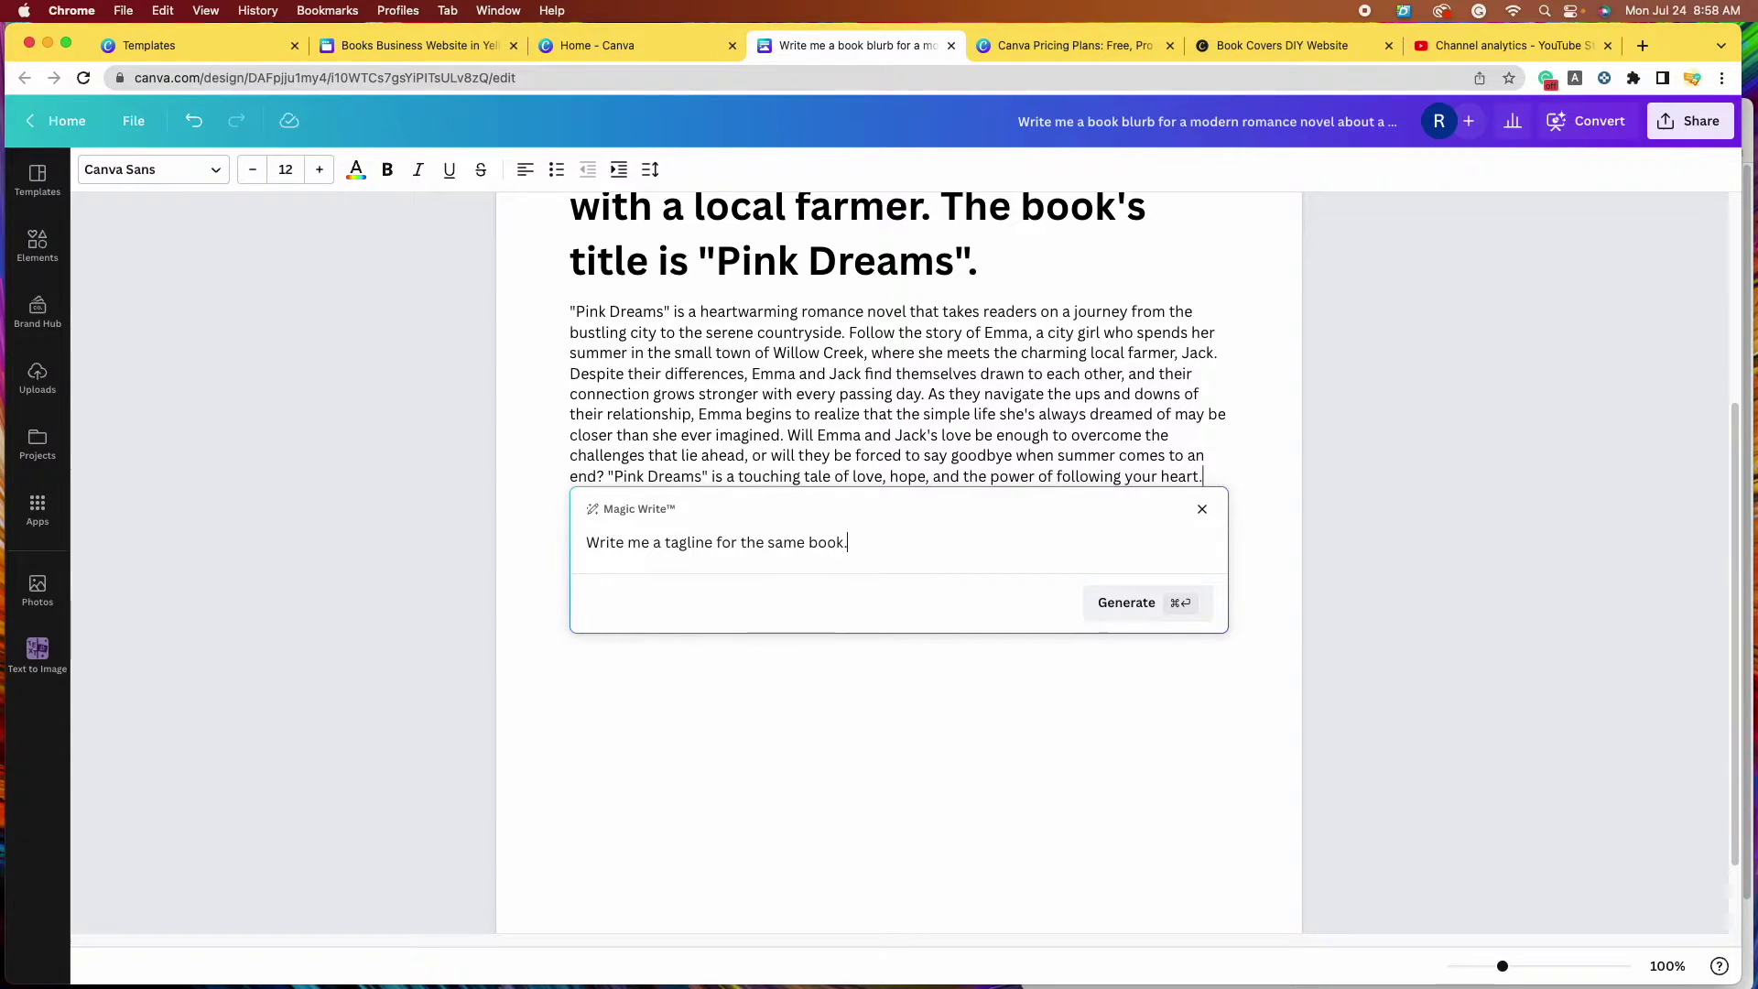
left_click(663, 542)
type("one-senten")
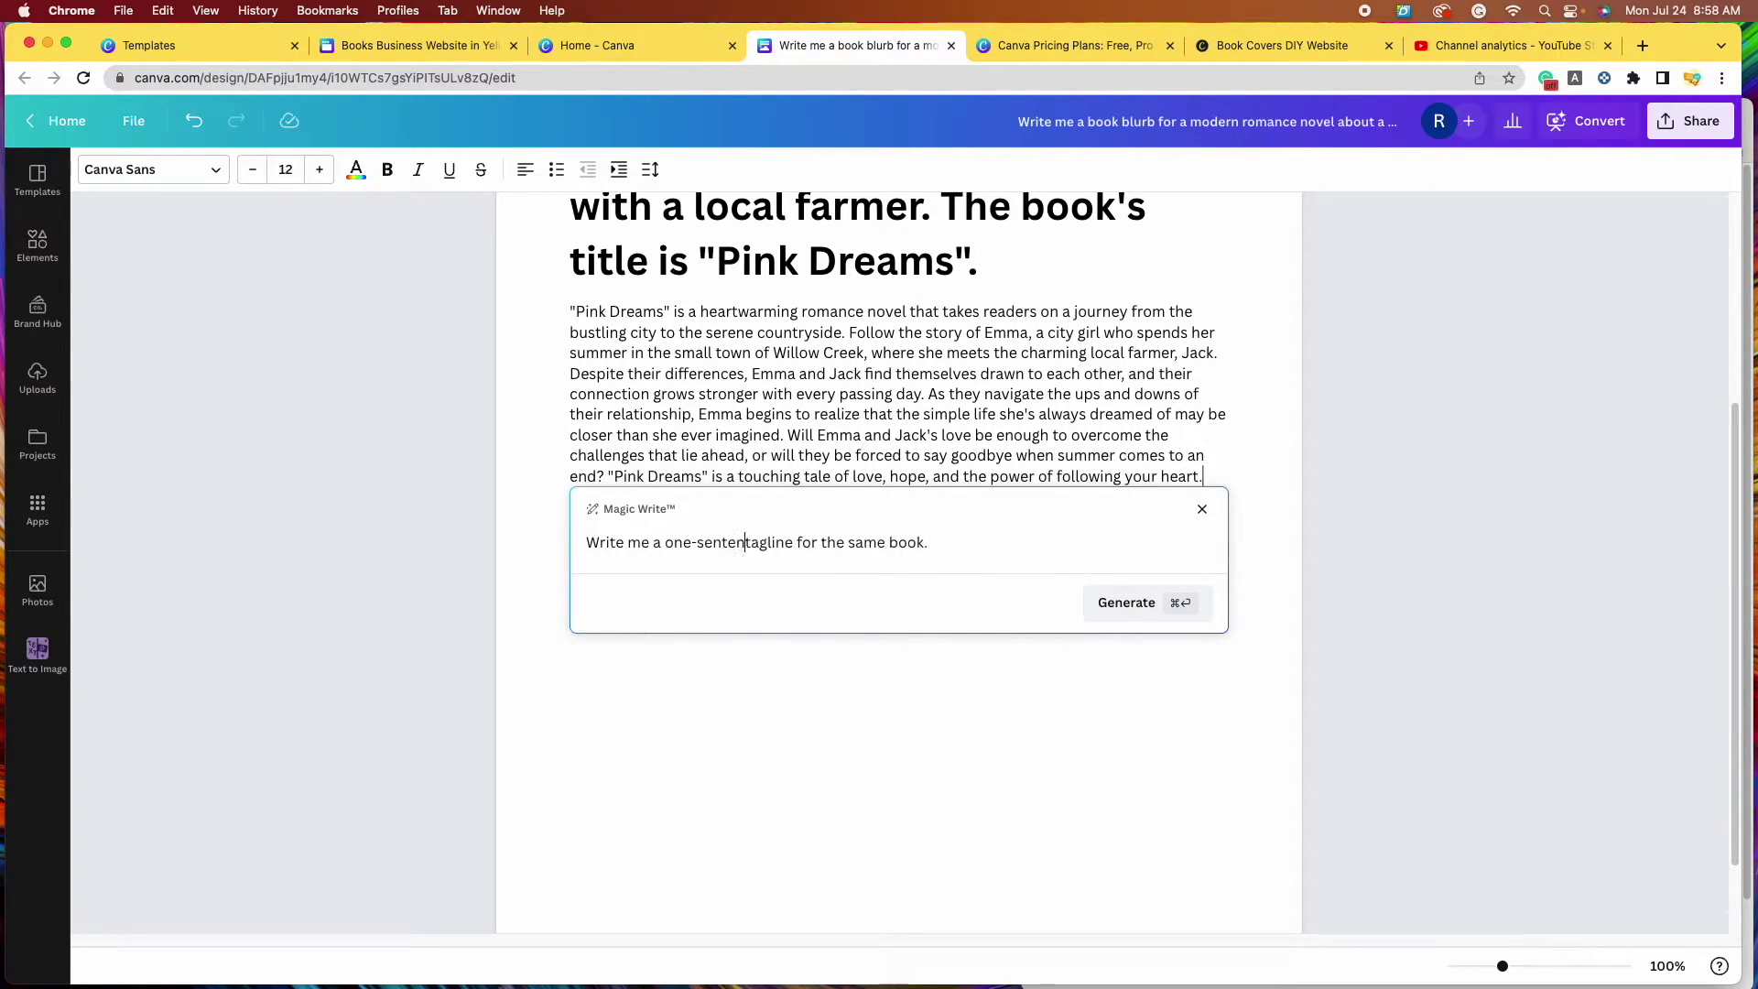
type("ce")
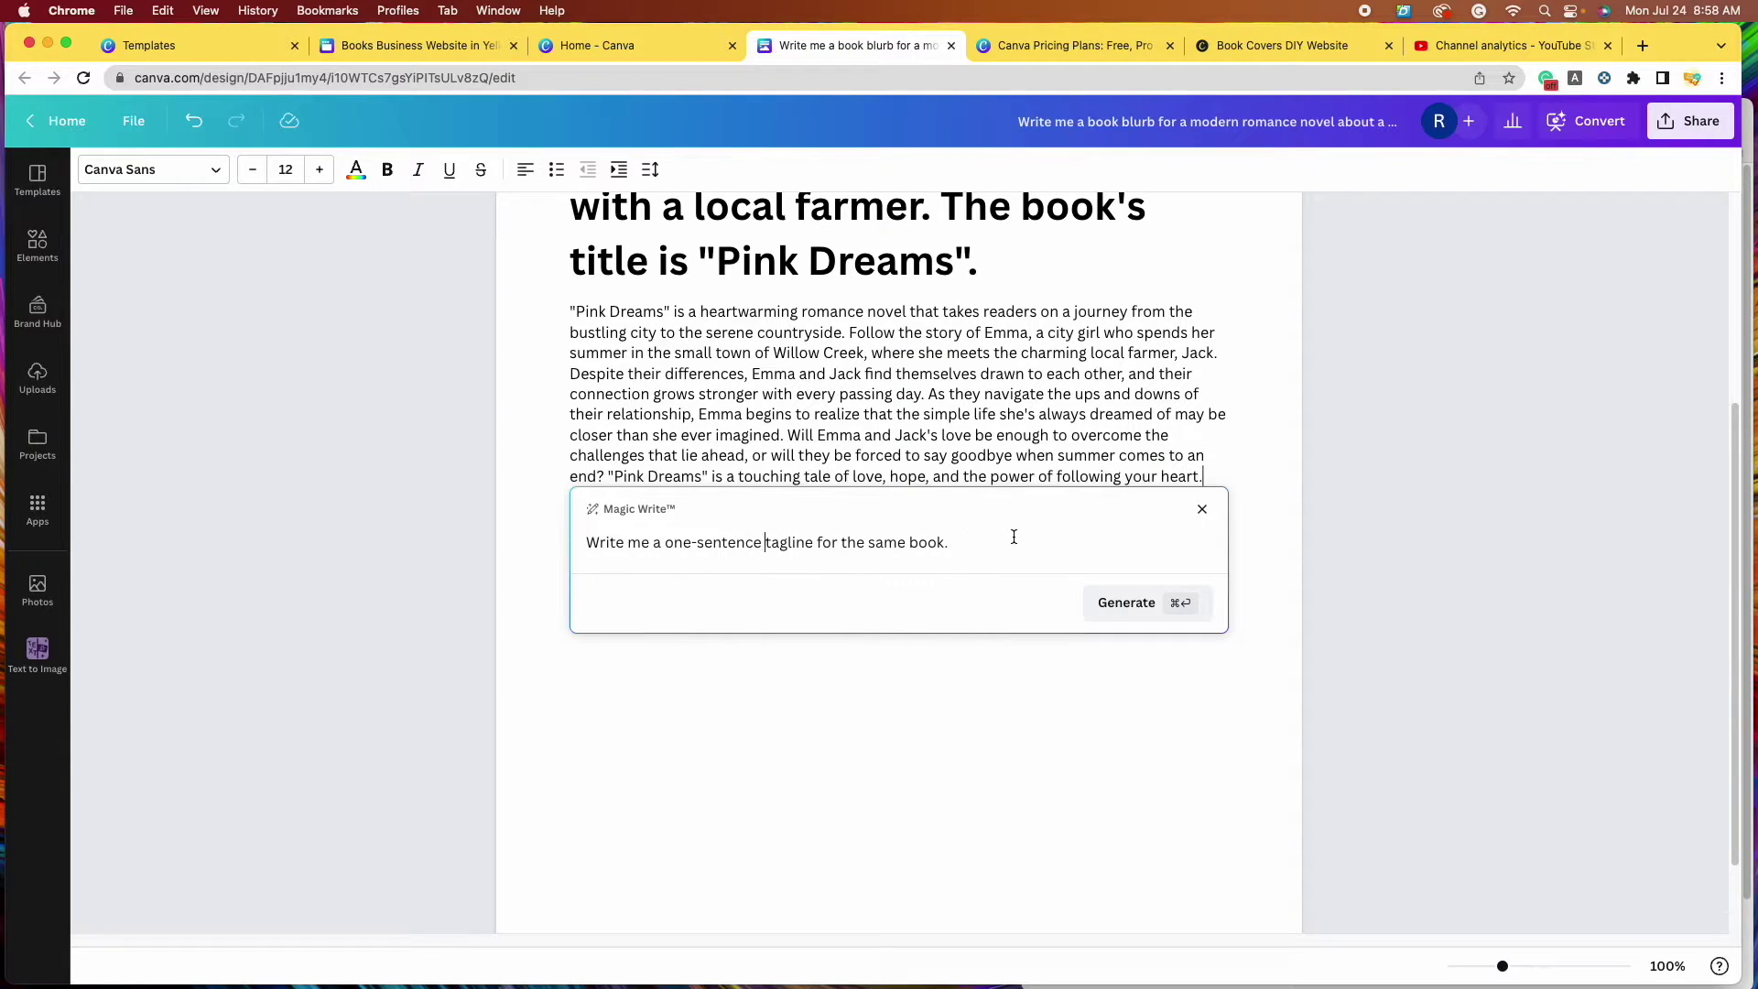
left_click(1123, 603)
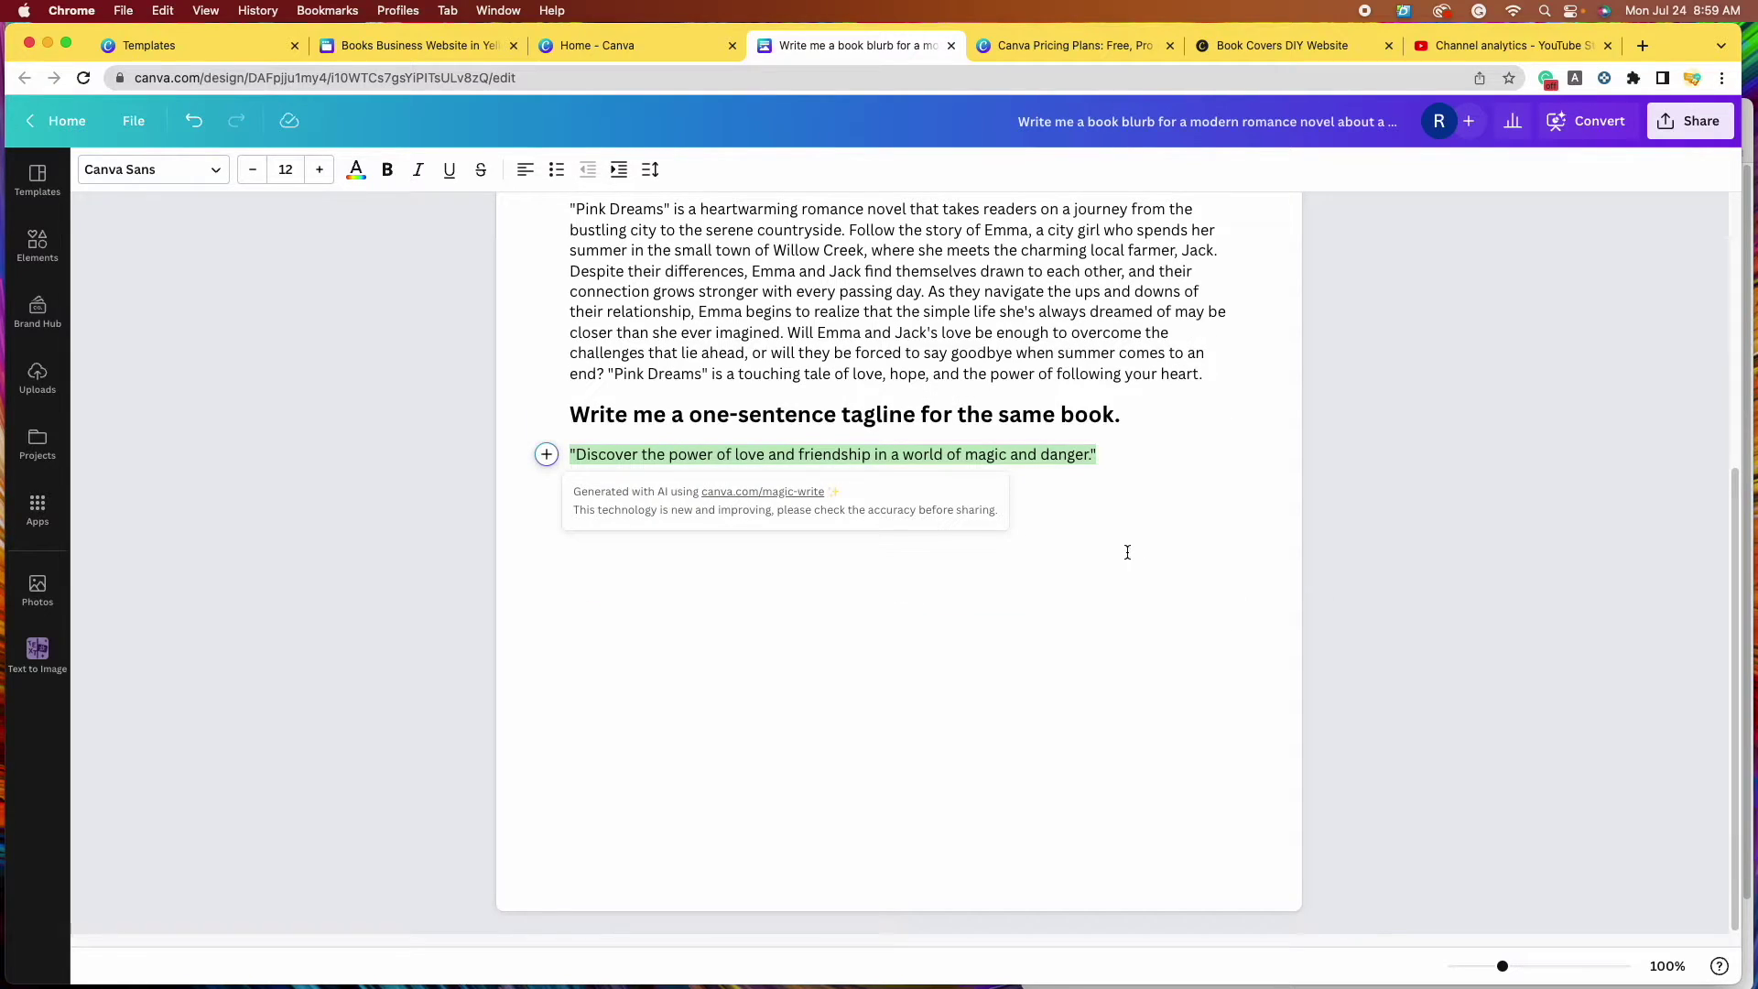
left_click(1092, 457)
Generate a new one-sentence tagline for the country-set modern romance "Pink Dreams".
left_click(546, 455)
left_click(1220, 558)
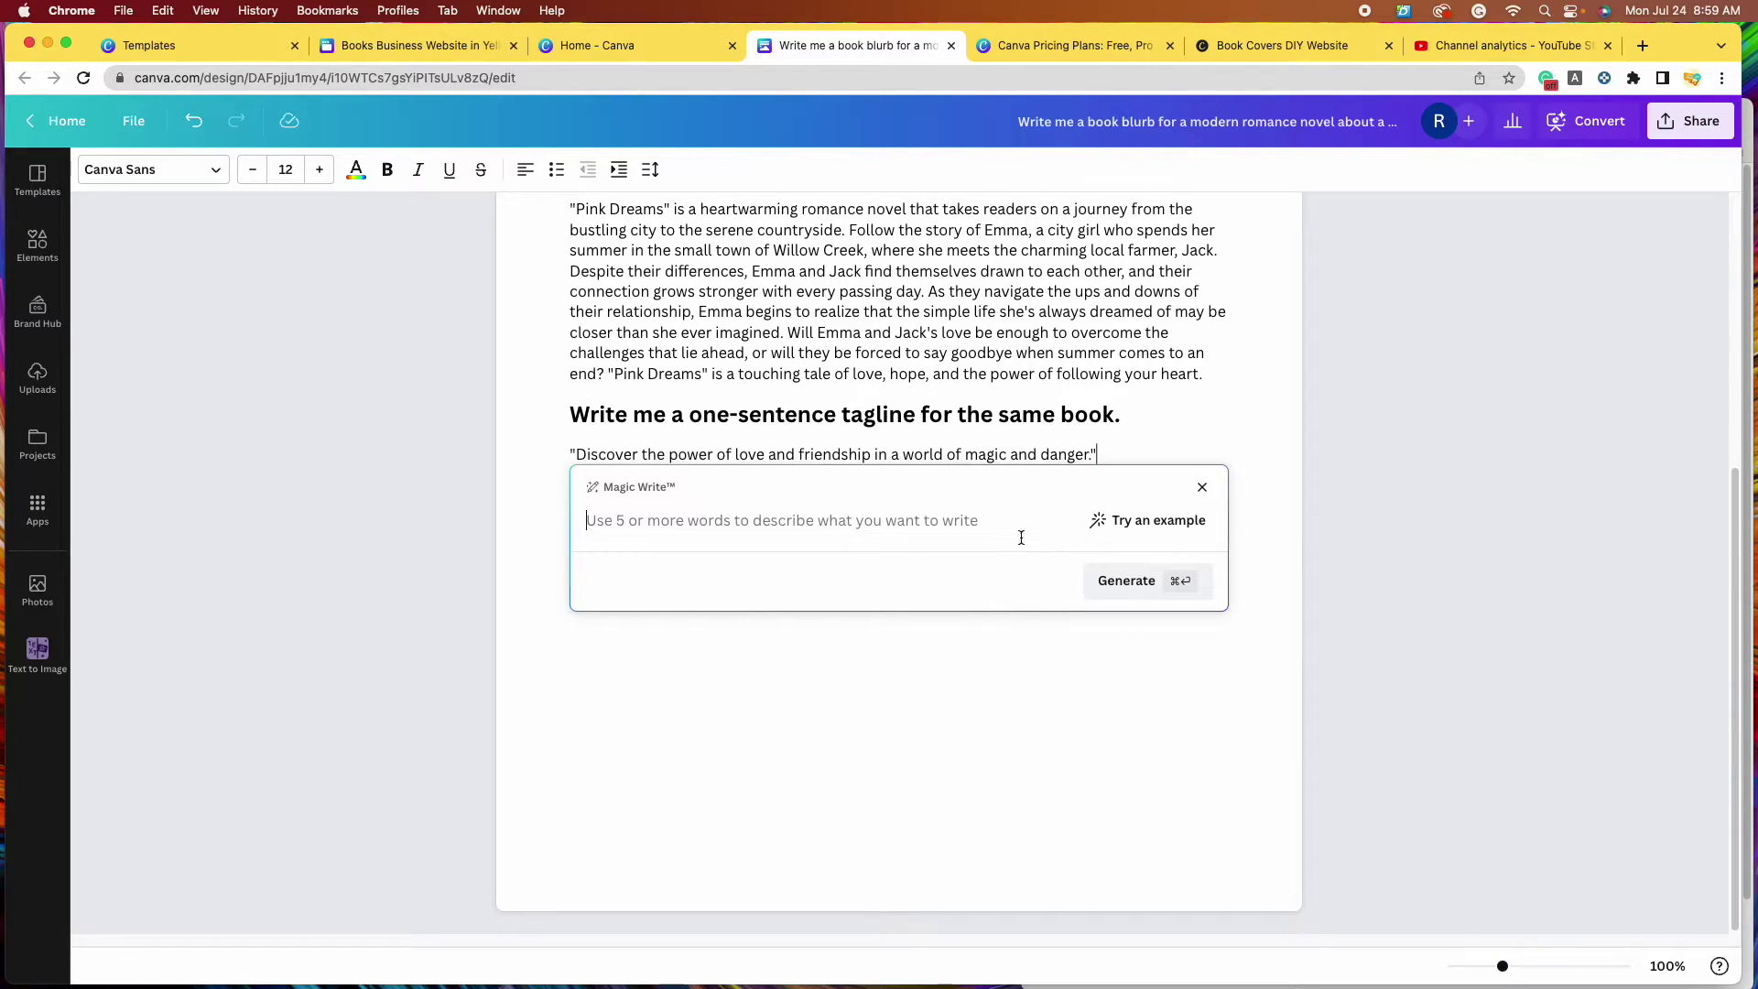
type("W")
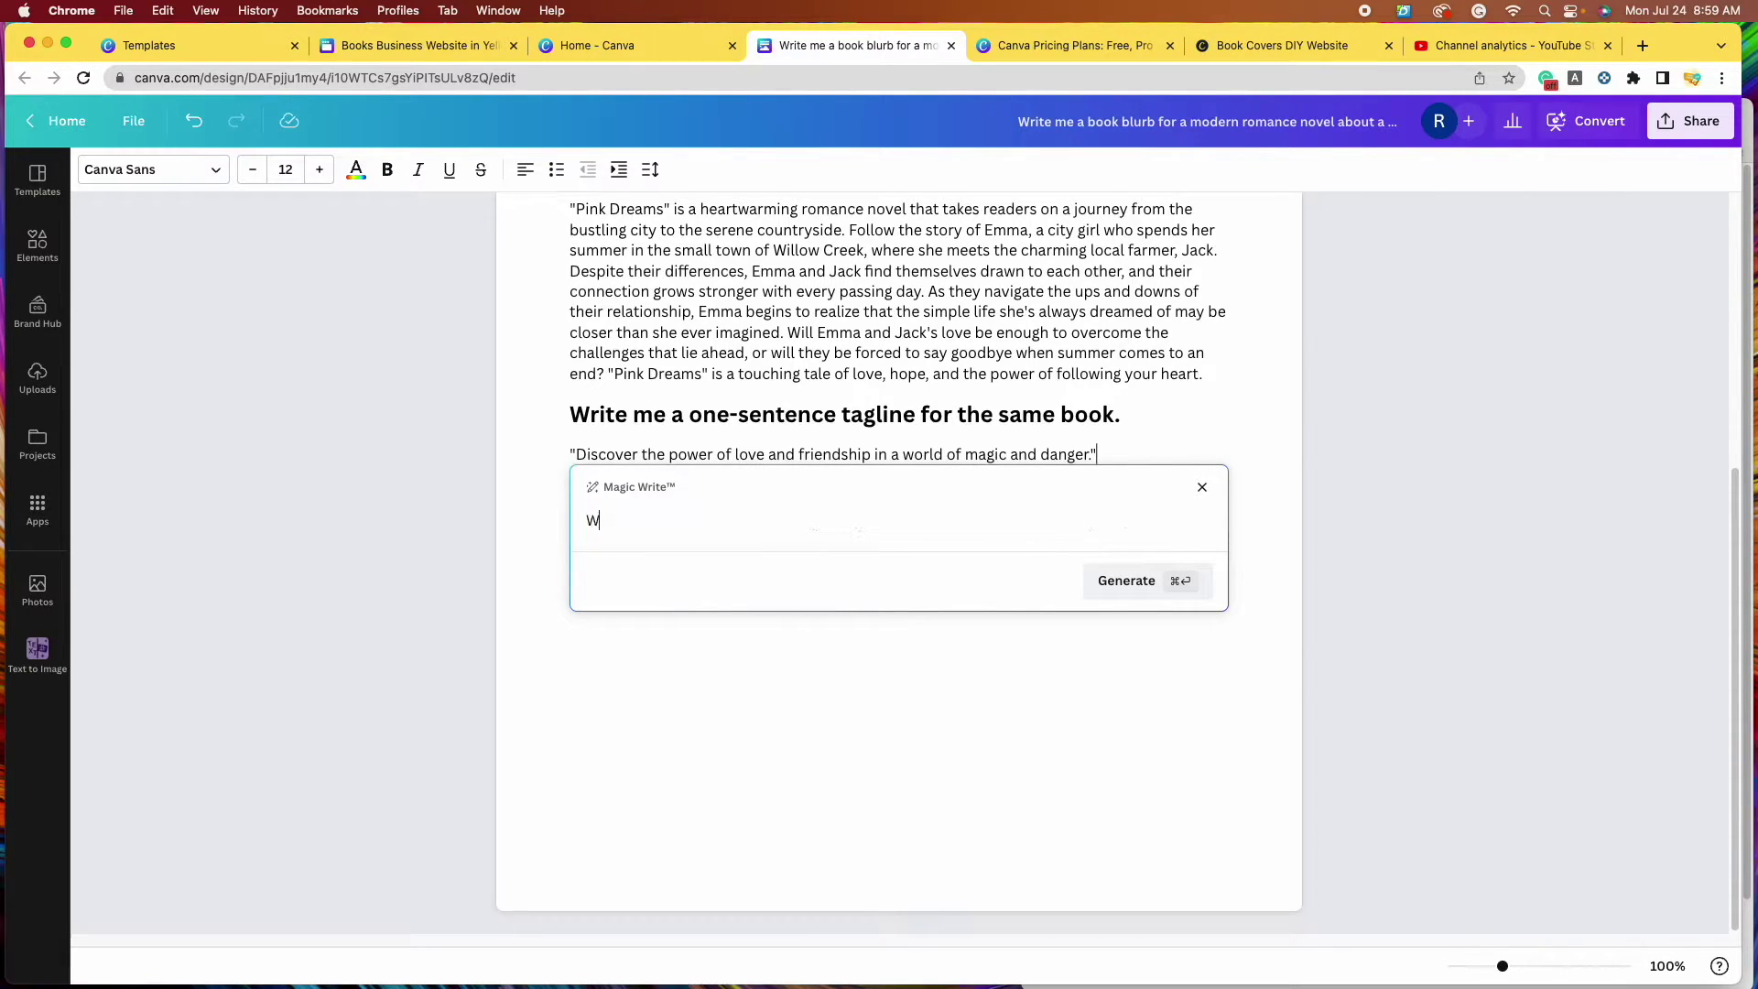
type("rite me a one=-s")
key("BackSpace")
key("BackSpace")
key("BackSpace")
type("-0")
type("sentence tagl")
type("ine for")
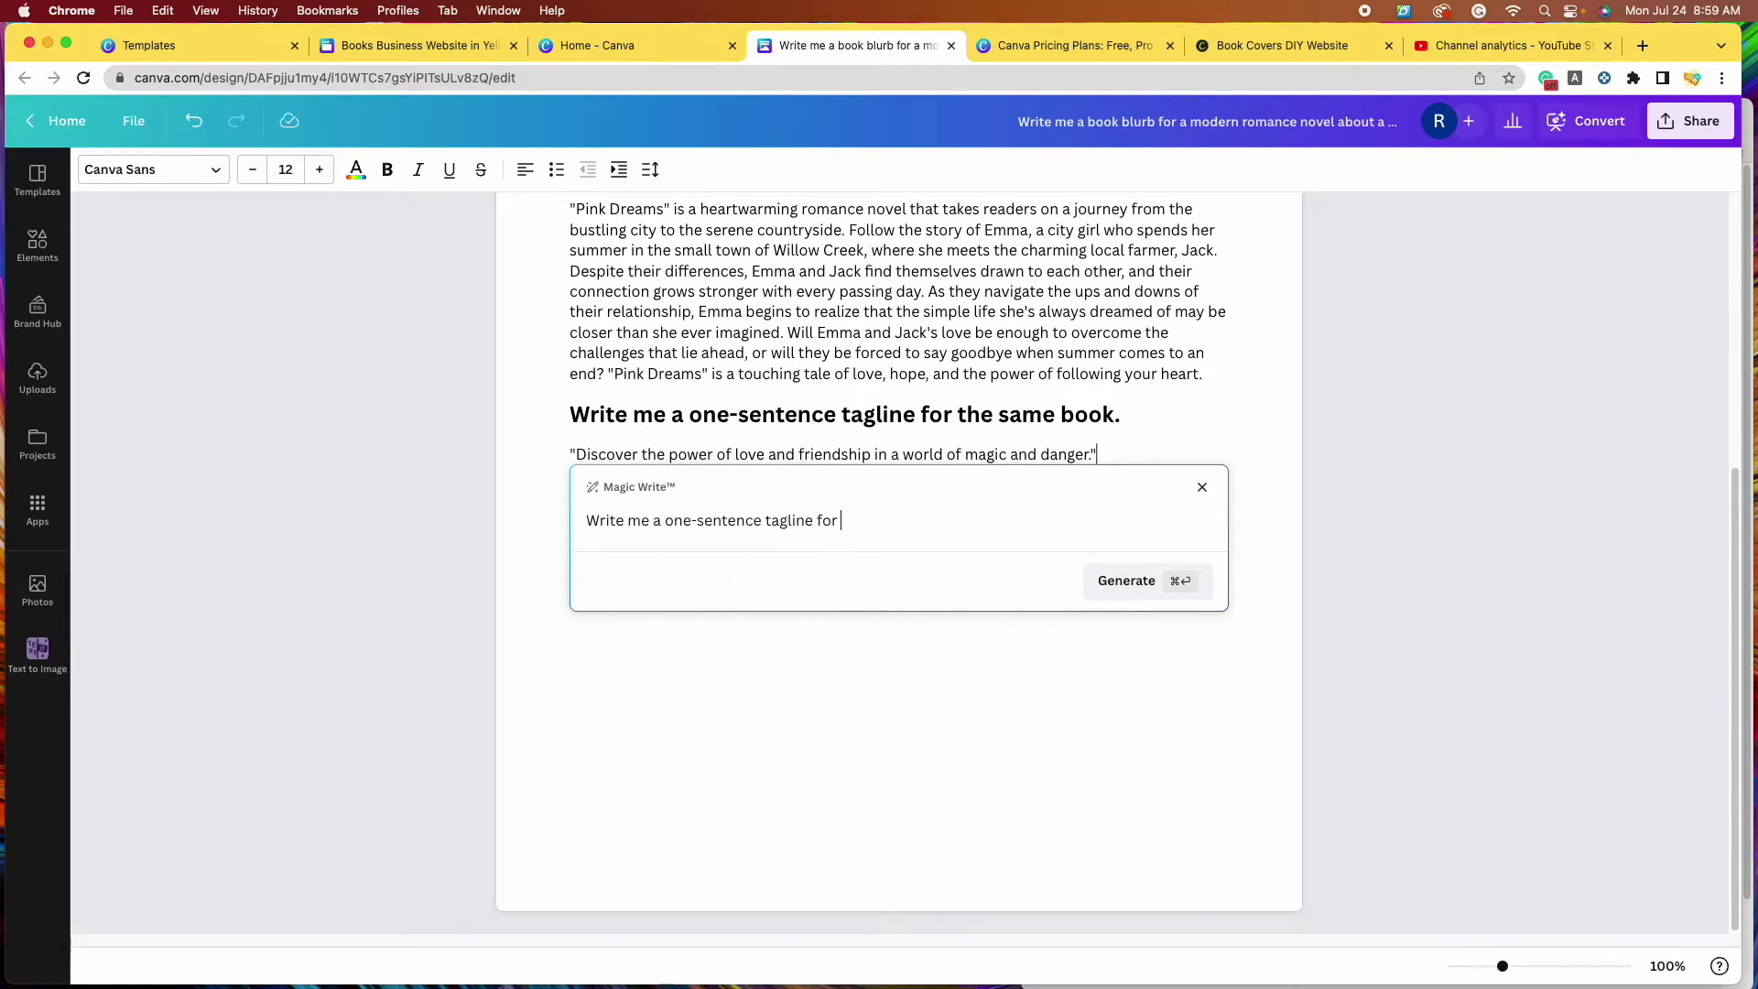
type(" a modern romance novel titled \"P")
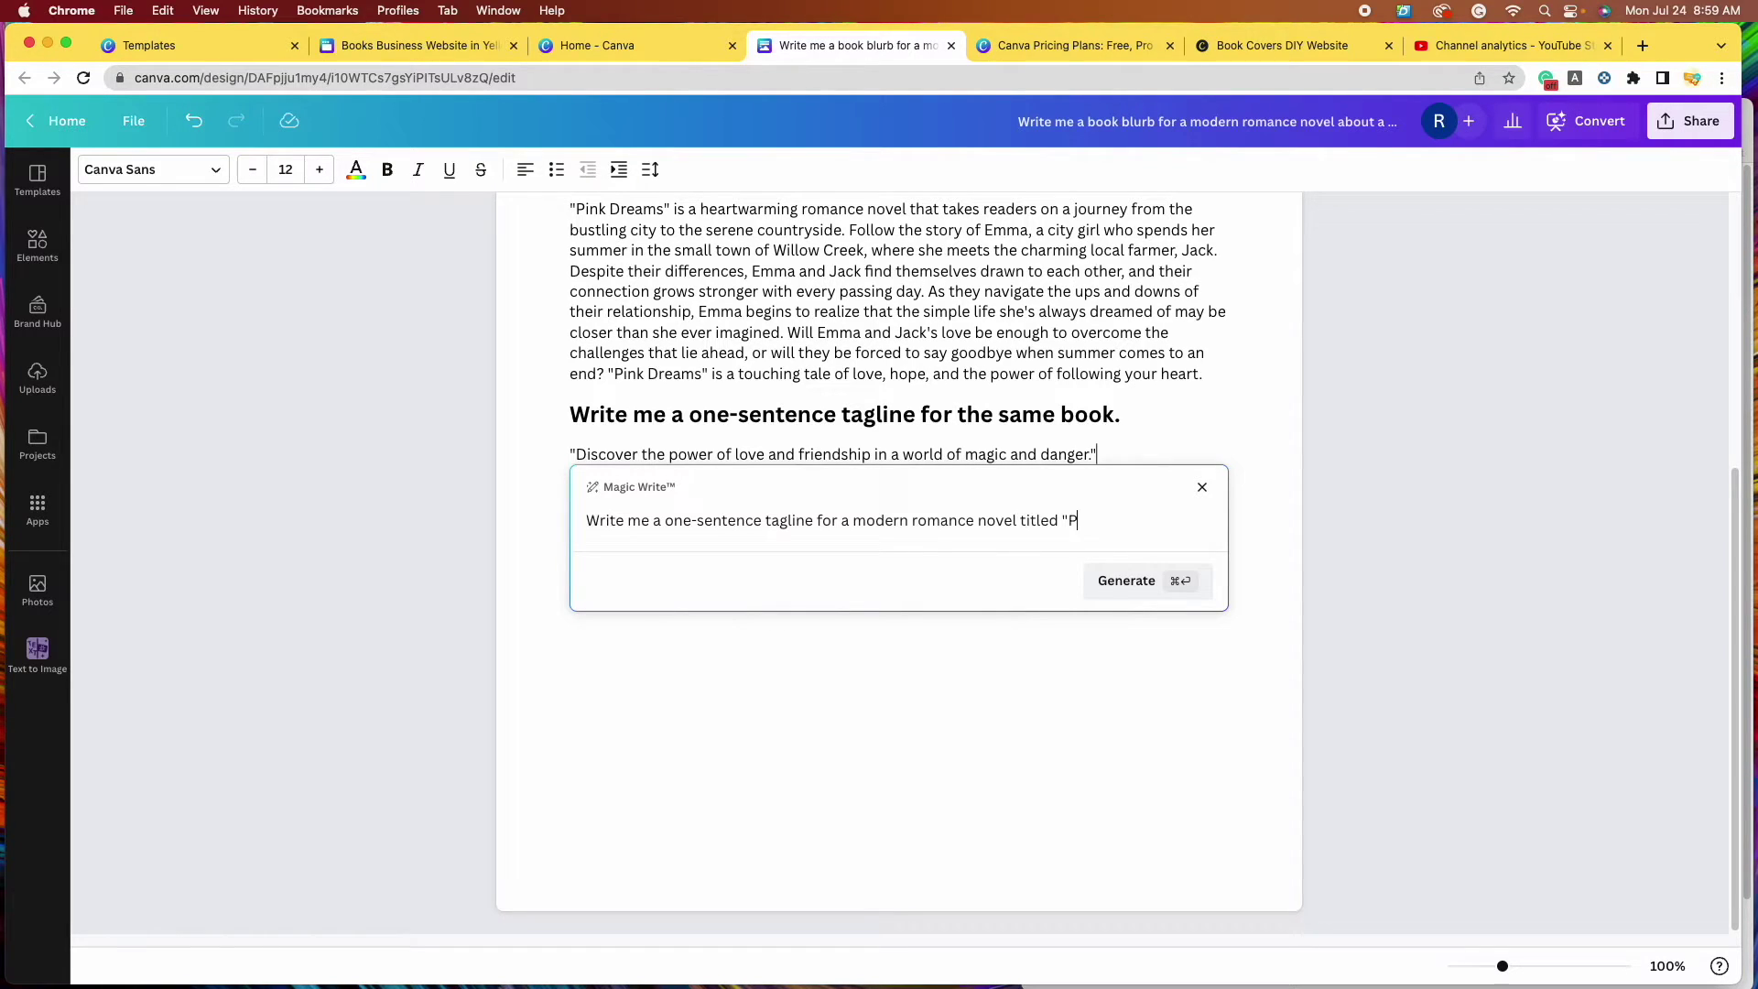
type("ink Dreams\" set in the country during summer.")
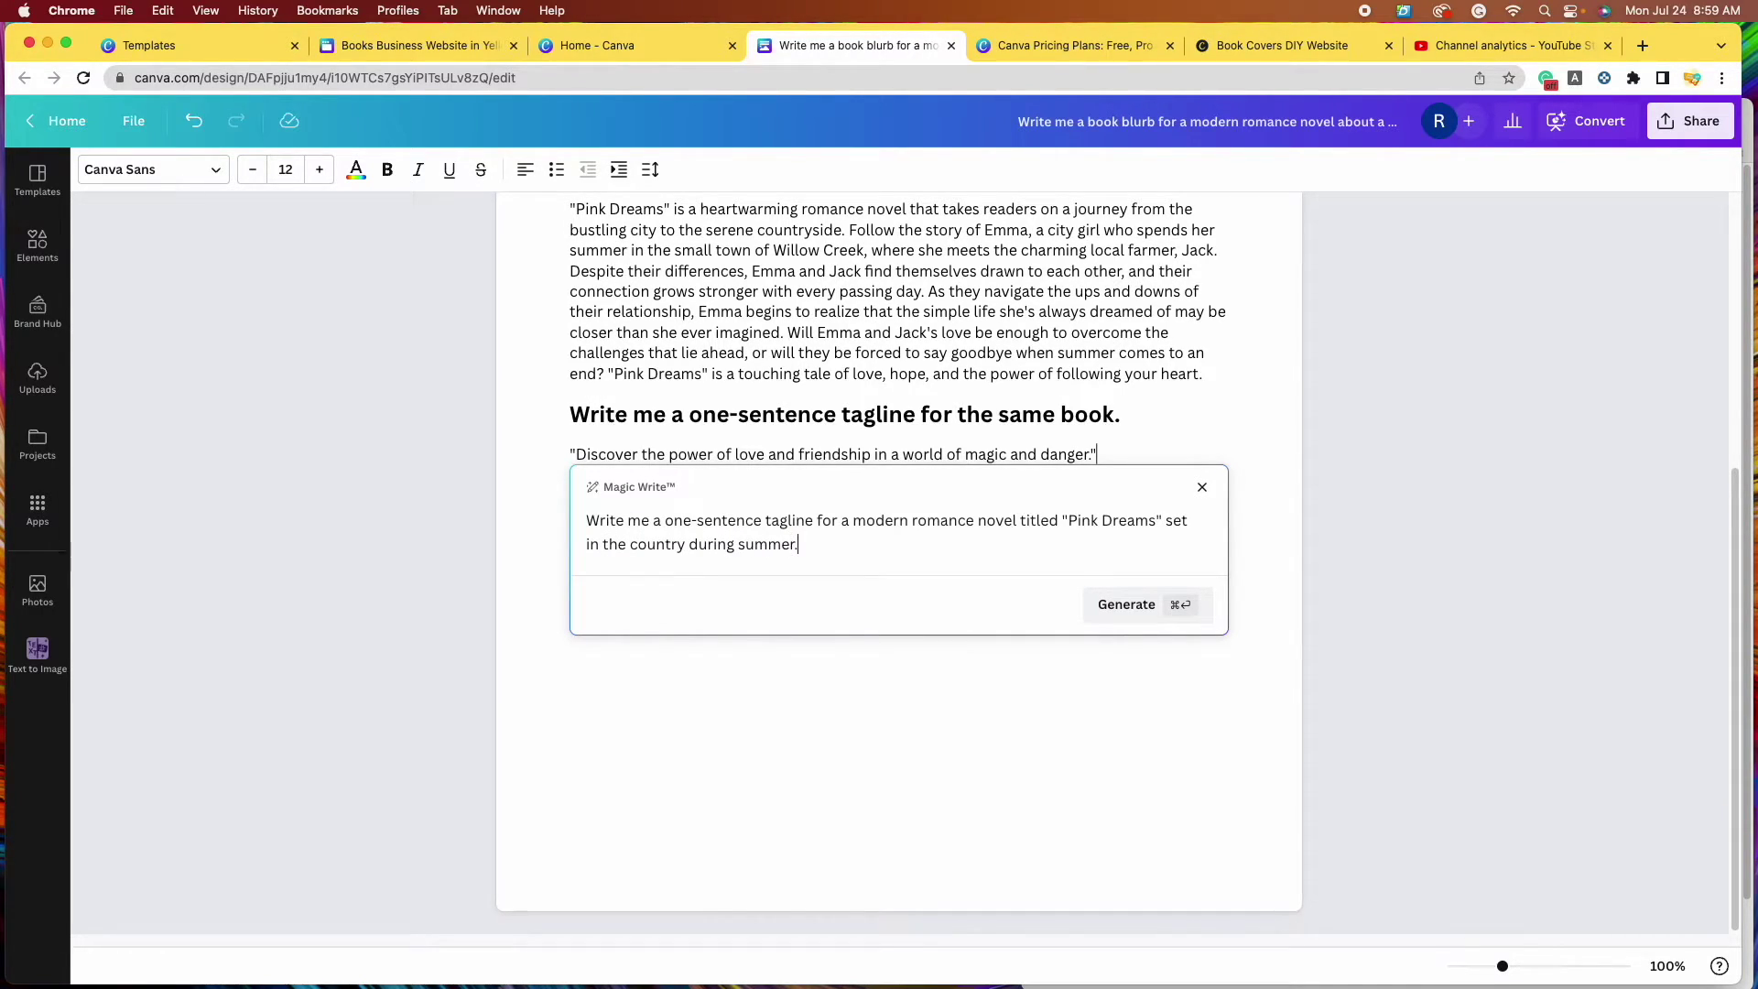
left_click(1109, 606)
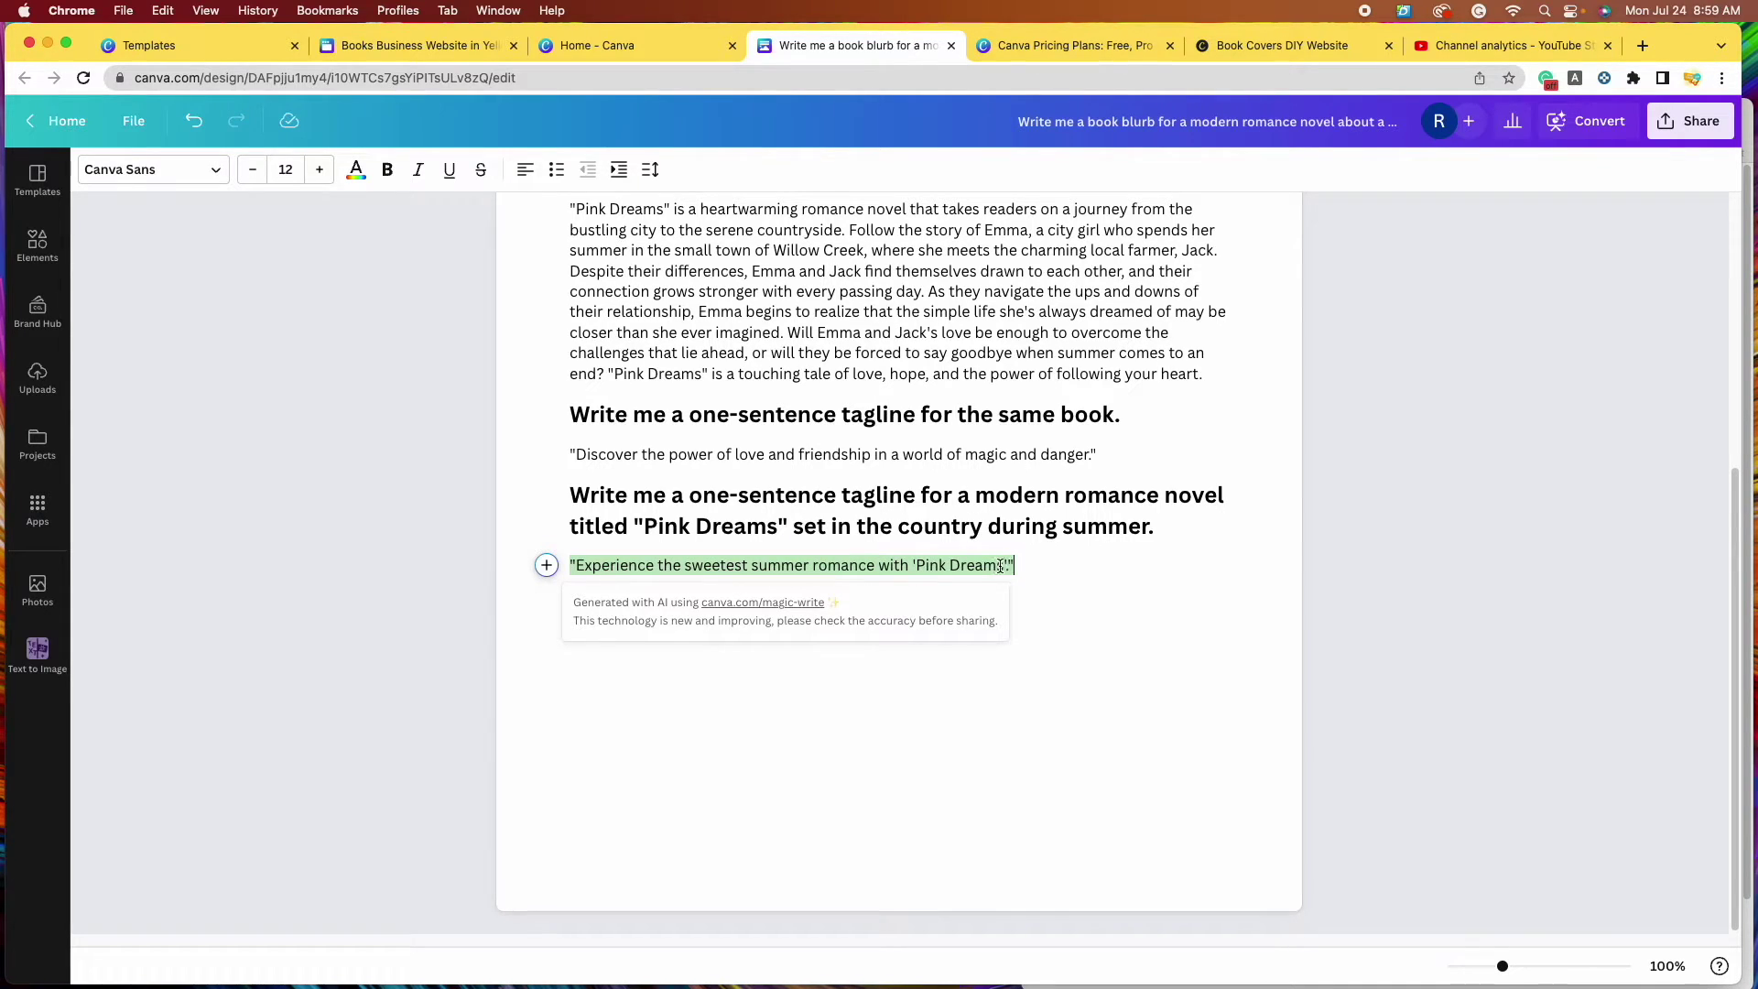
Copy the tagline 'Experience the sweetest summer romance with Pink Dreams' and leave the doc.
left_click_drag(1013, 564, 568, 566)
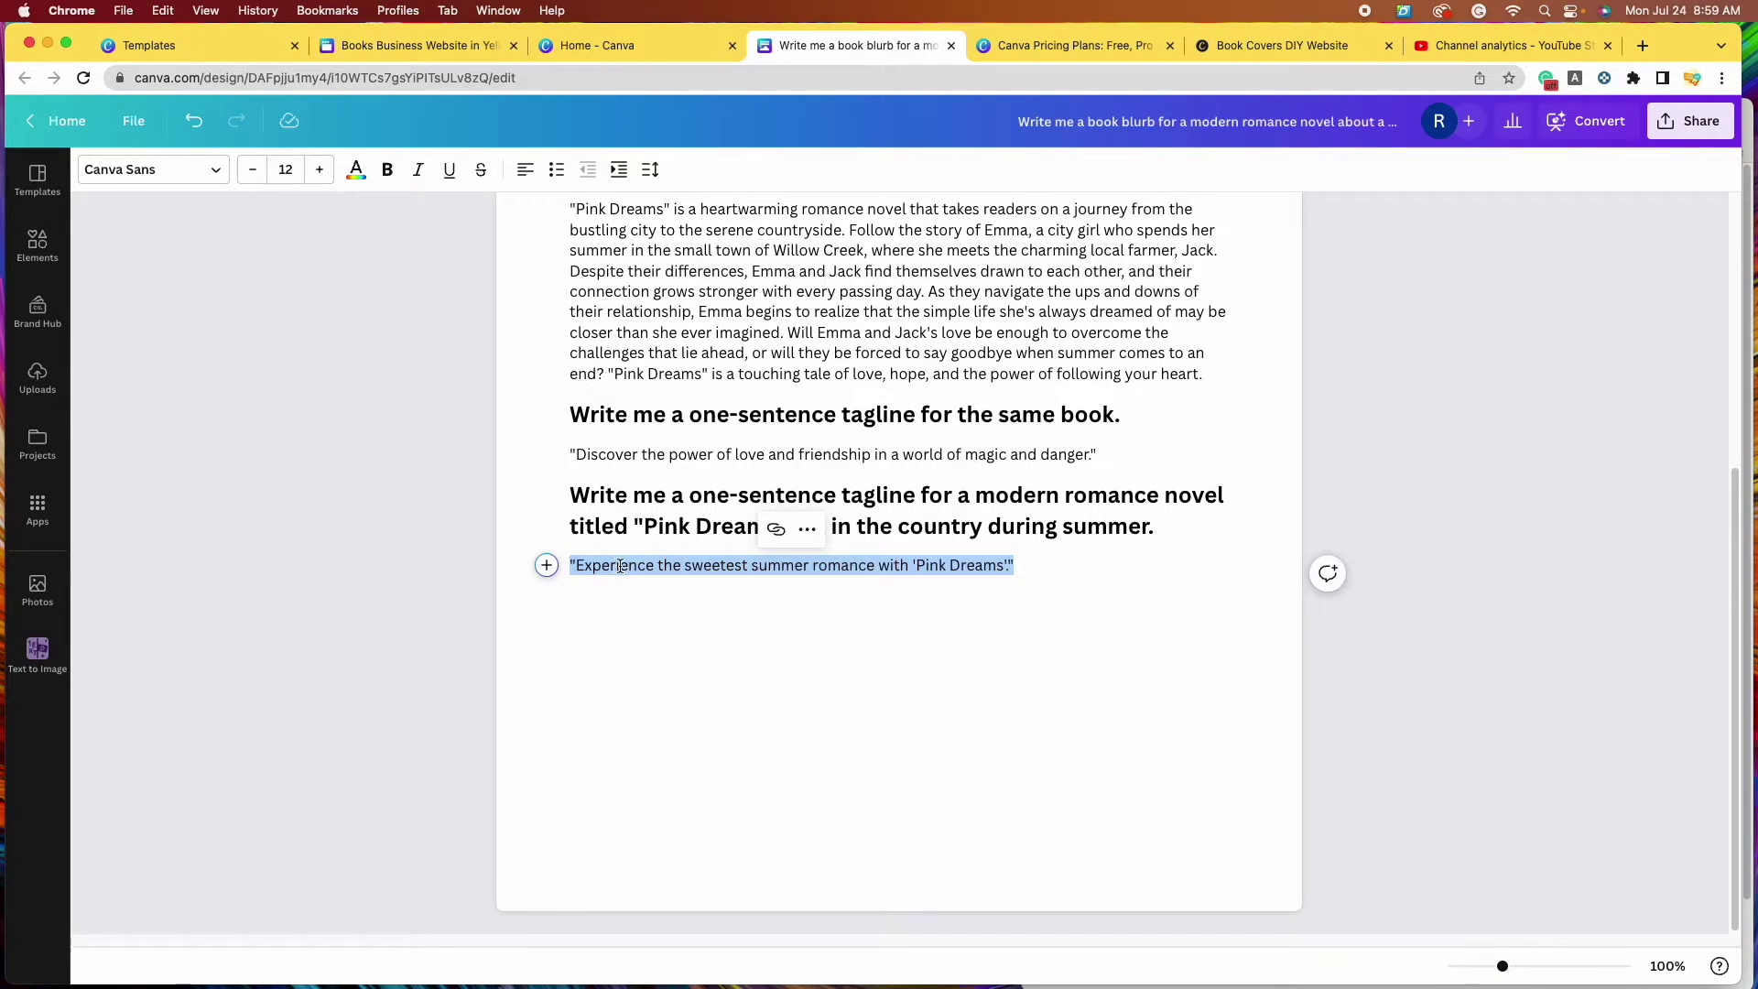
right_click(620, 567)
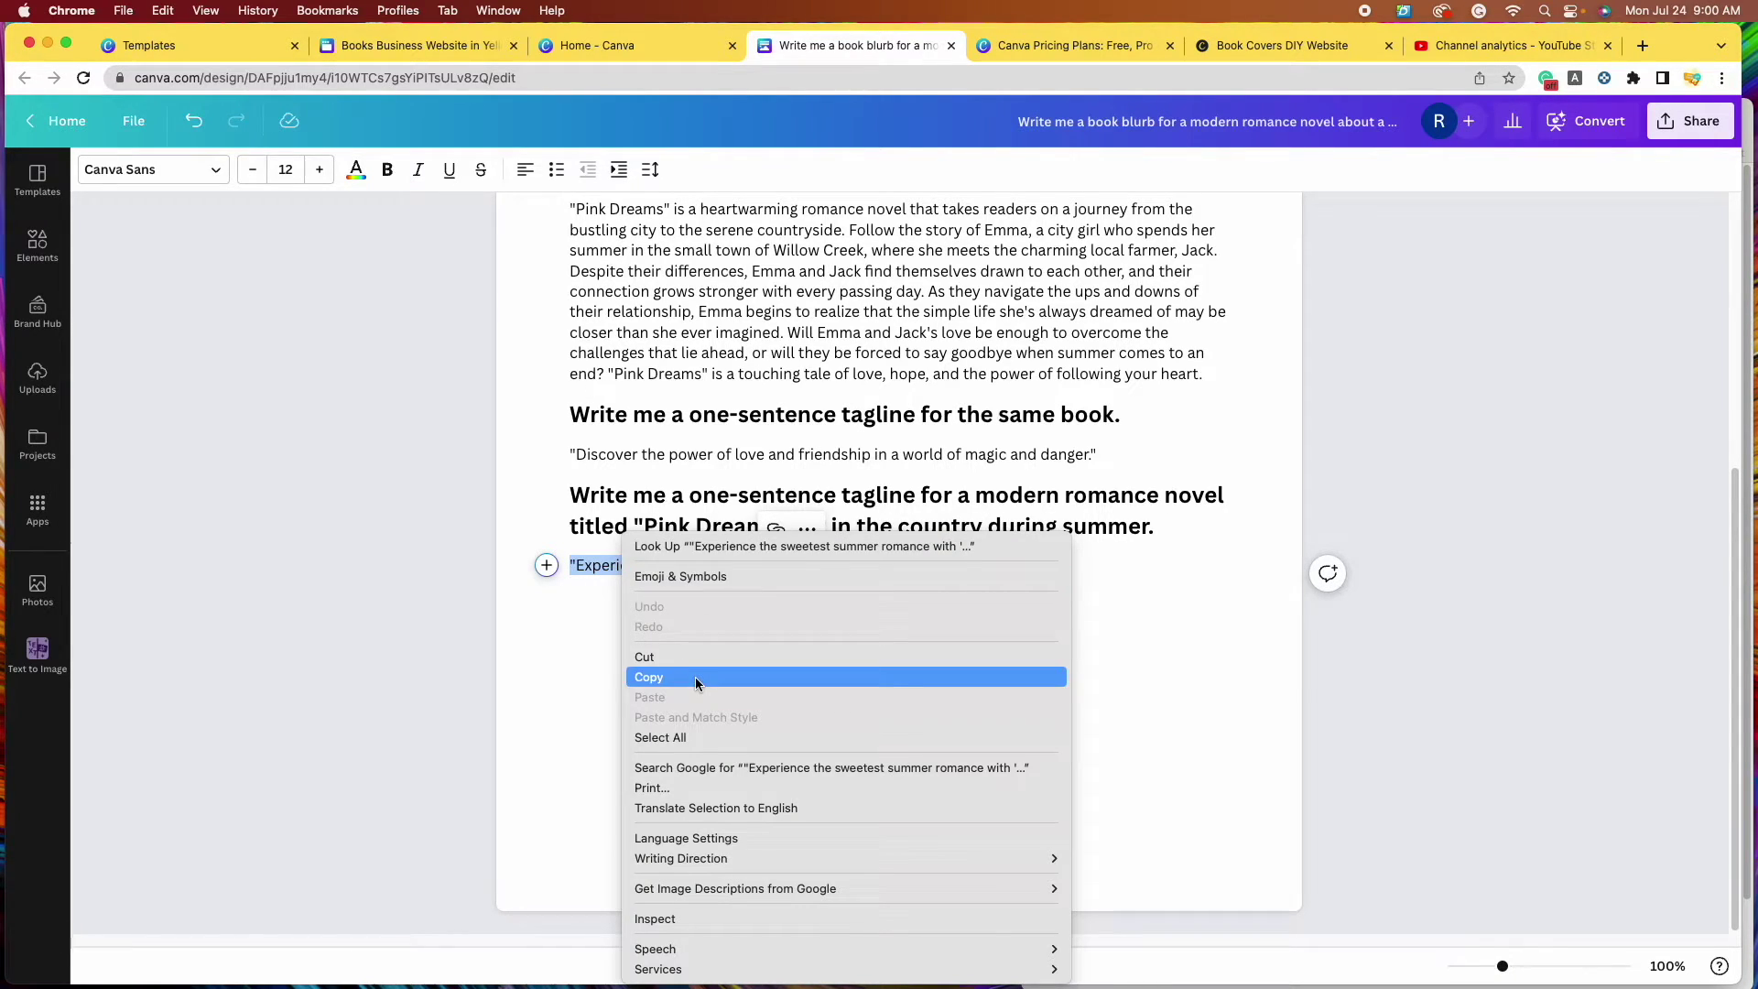
left_click(695, 677)
left_click(612, 46)
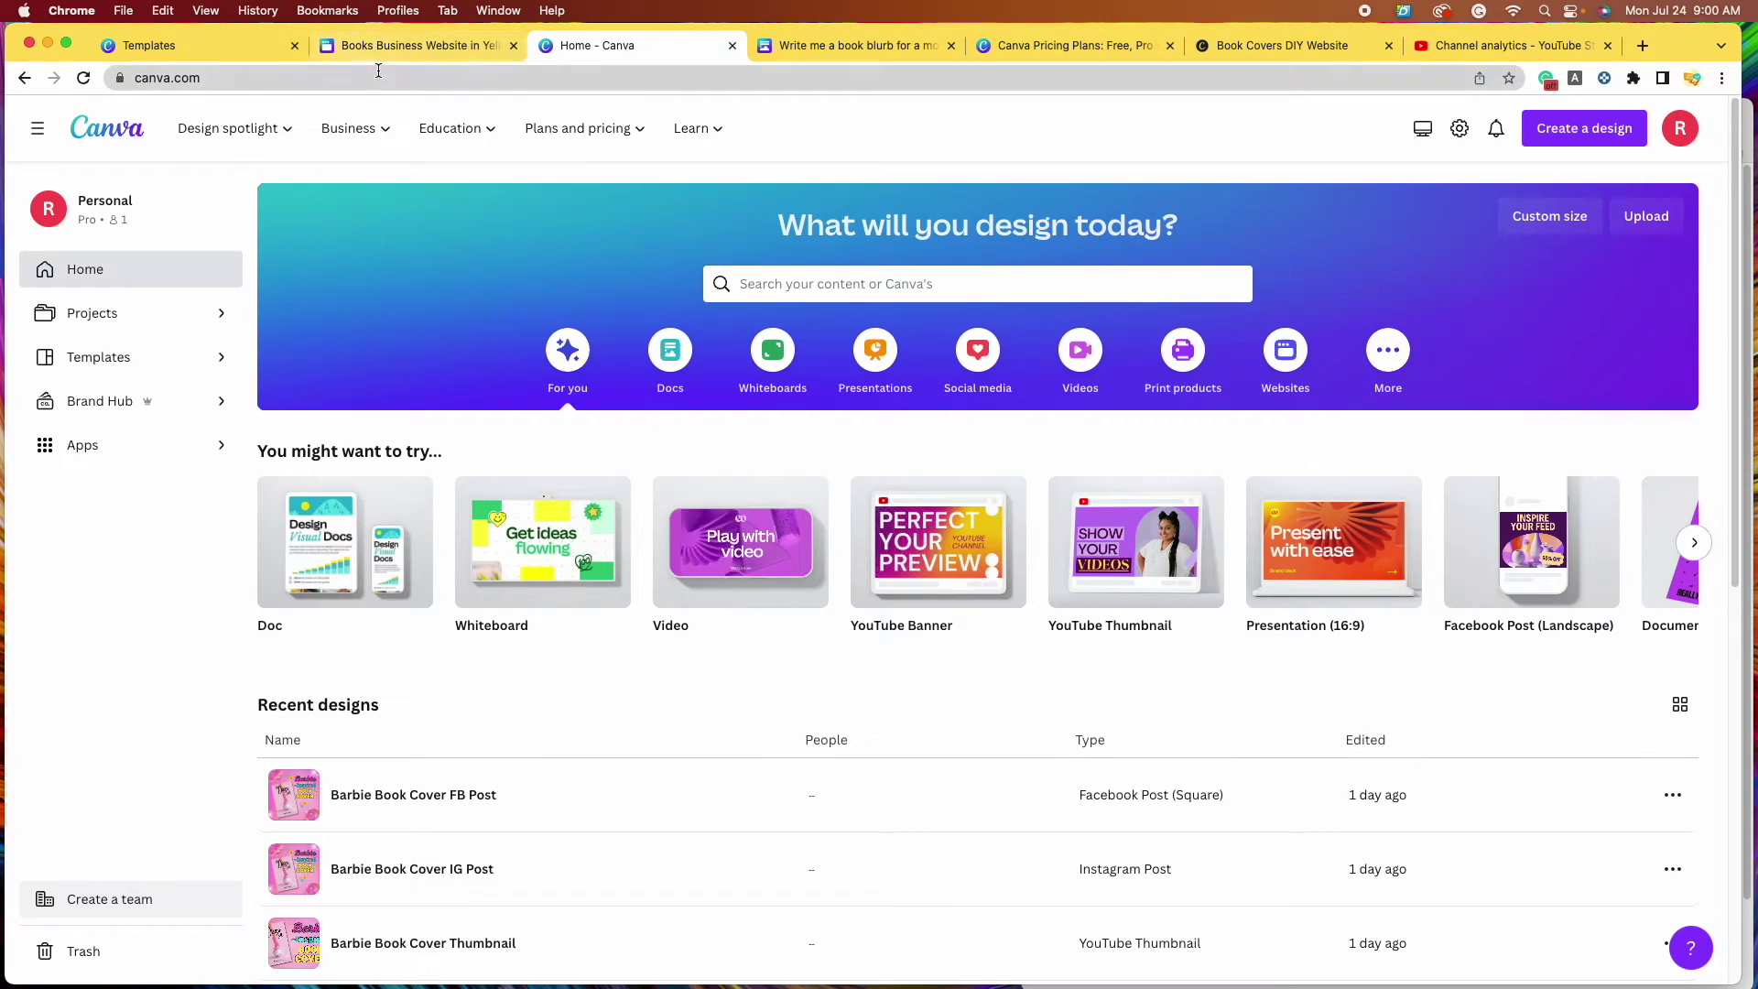
Paste the tagline over the line above PINK DREAMS, removing the quotes and trailing 'Pink Dreams'.
left_click(407, 46)
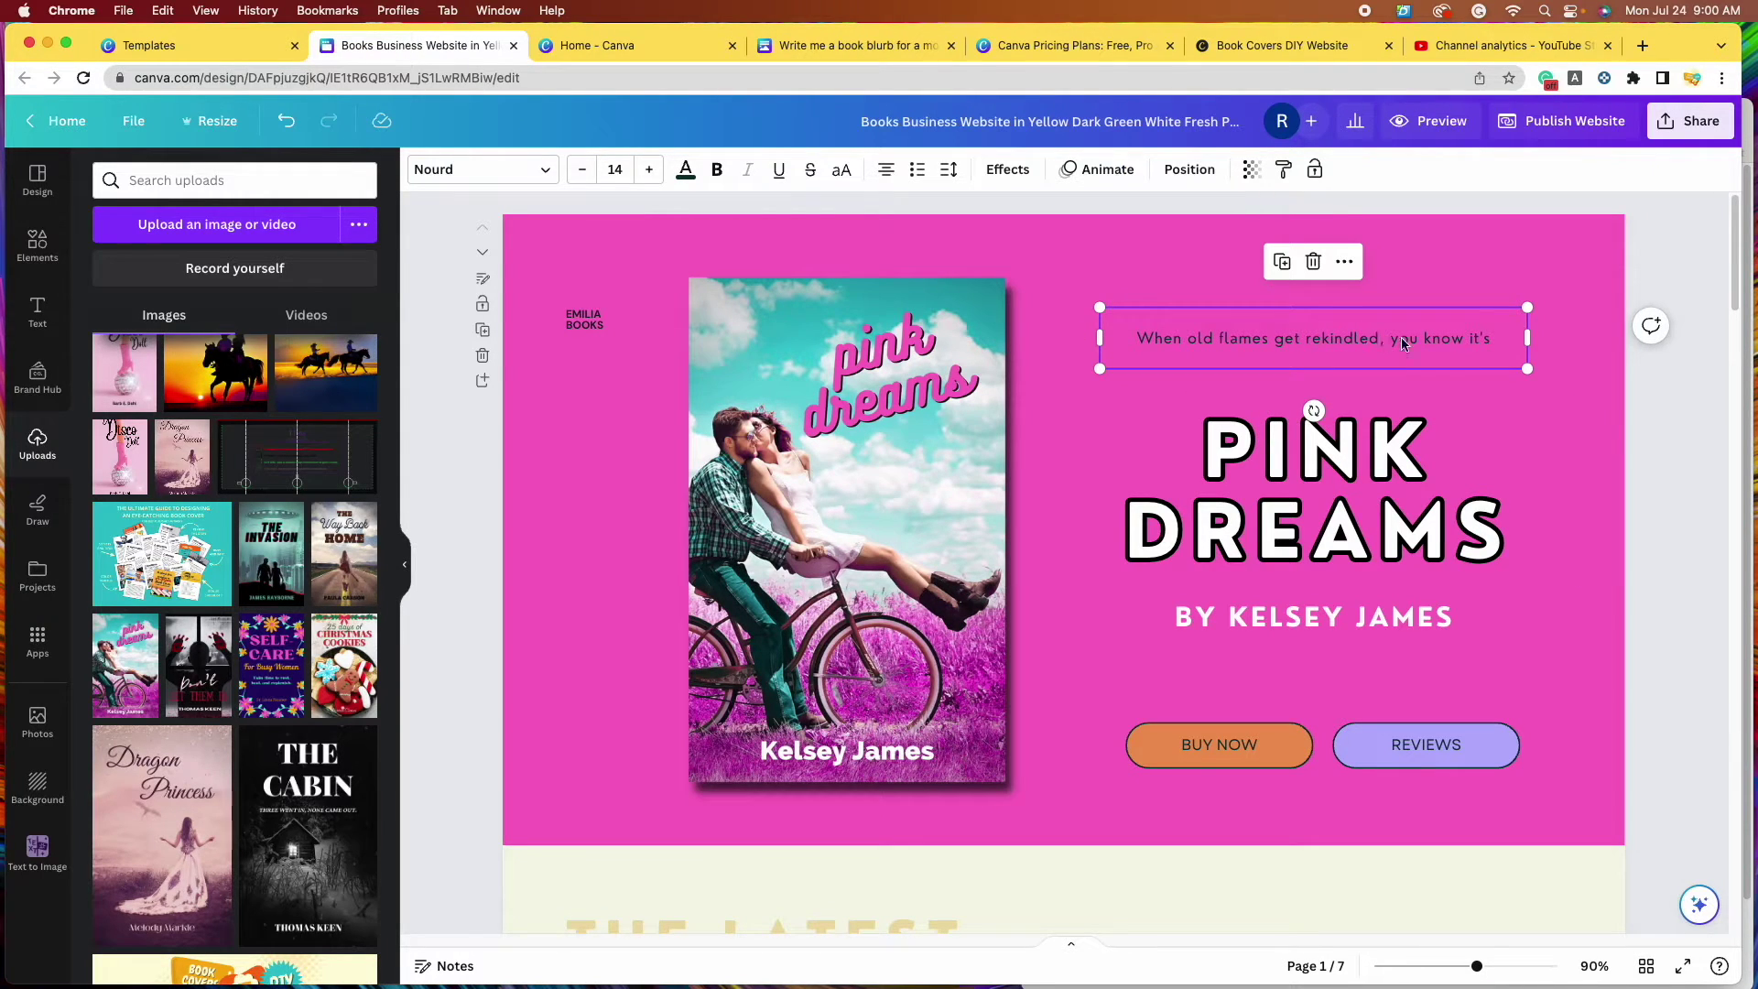
triple_click(1450, 345)
key("super+v")
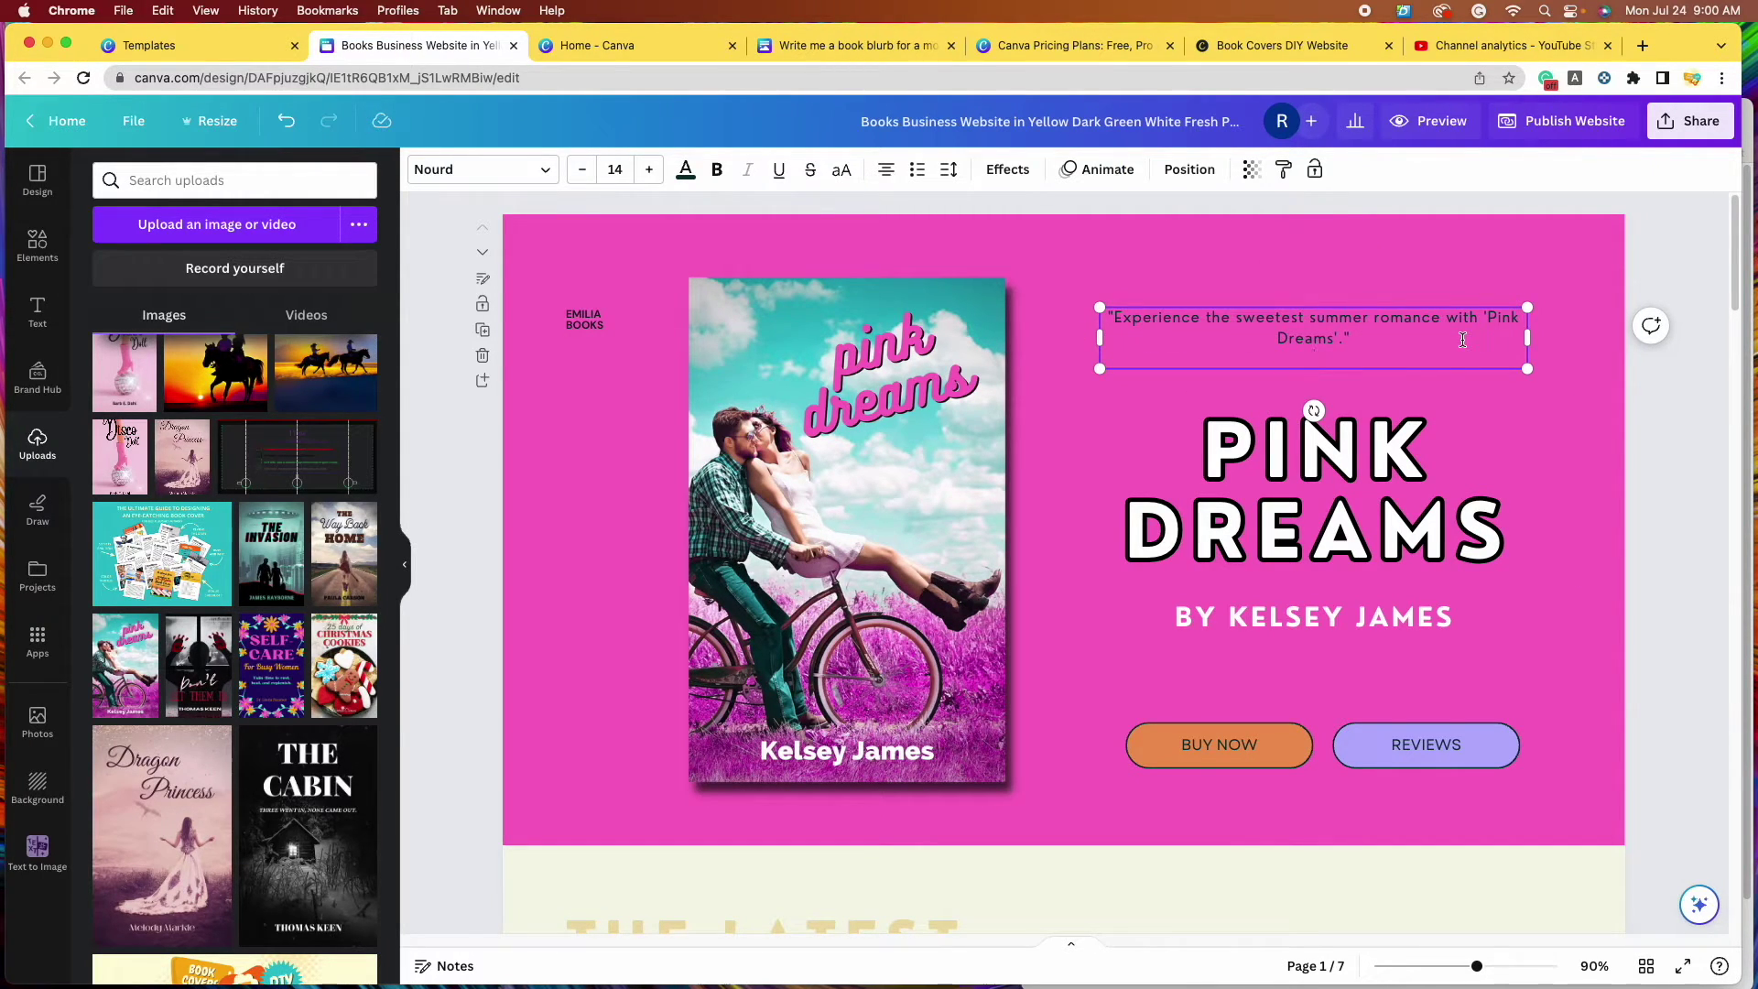
key("alt+shift+Left")
key("alt+shift+Left")
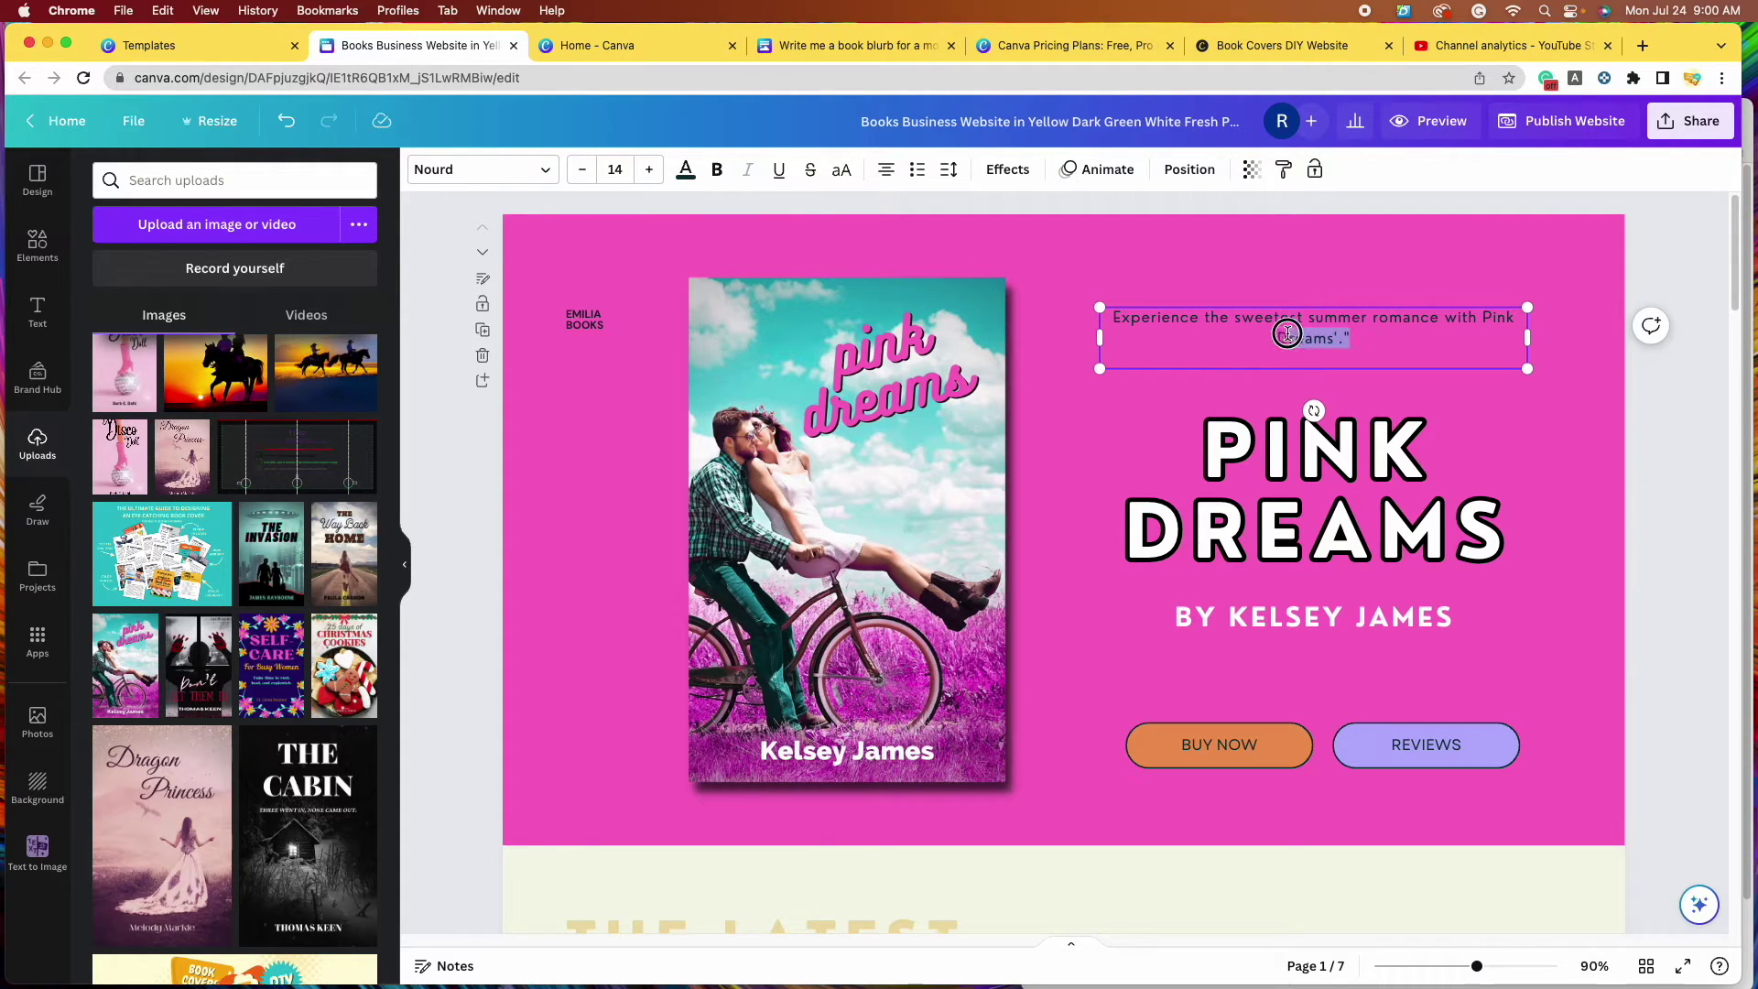
key("BackSpace")
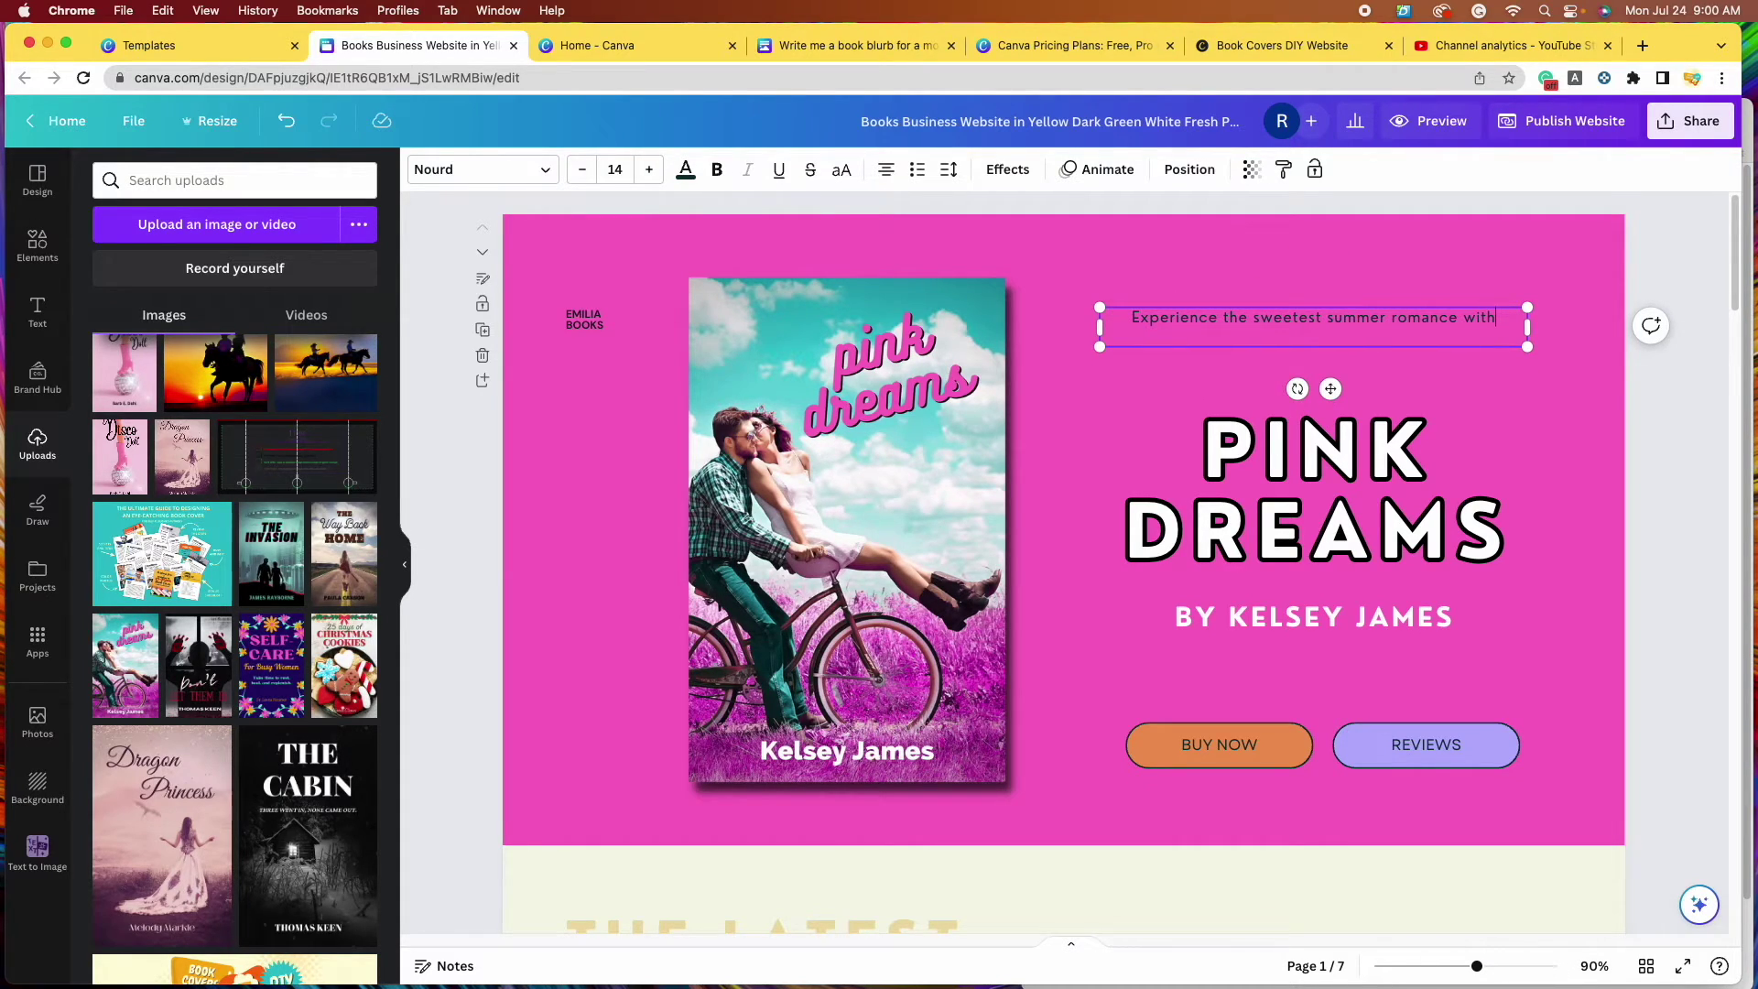
left_click(1451, 291)
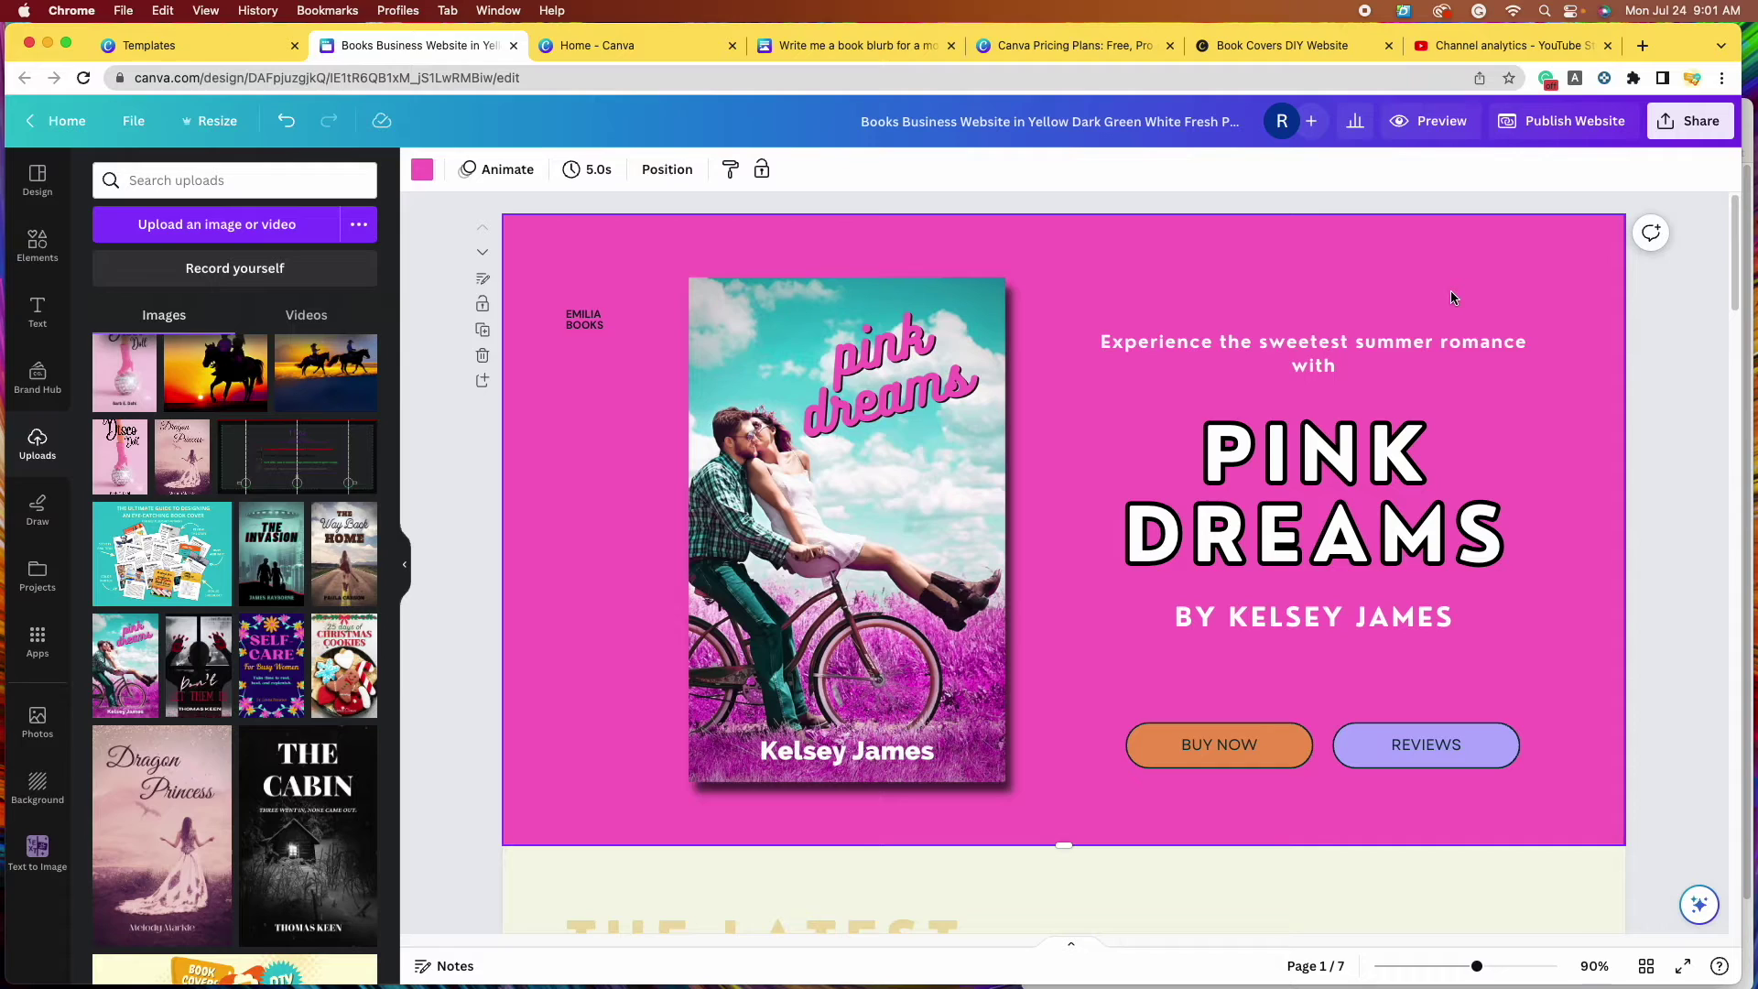
left_click(1412, 346)
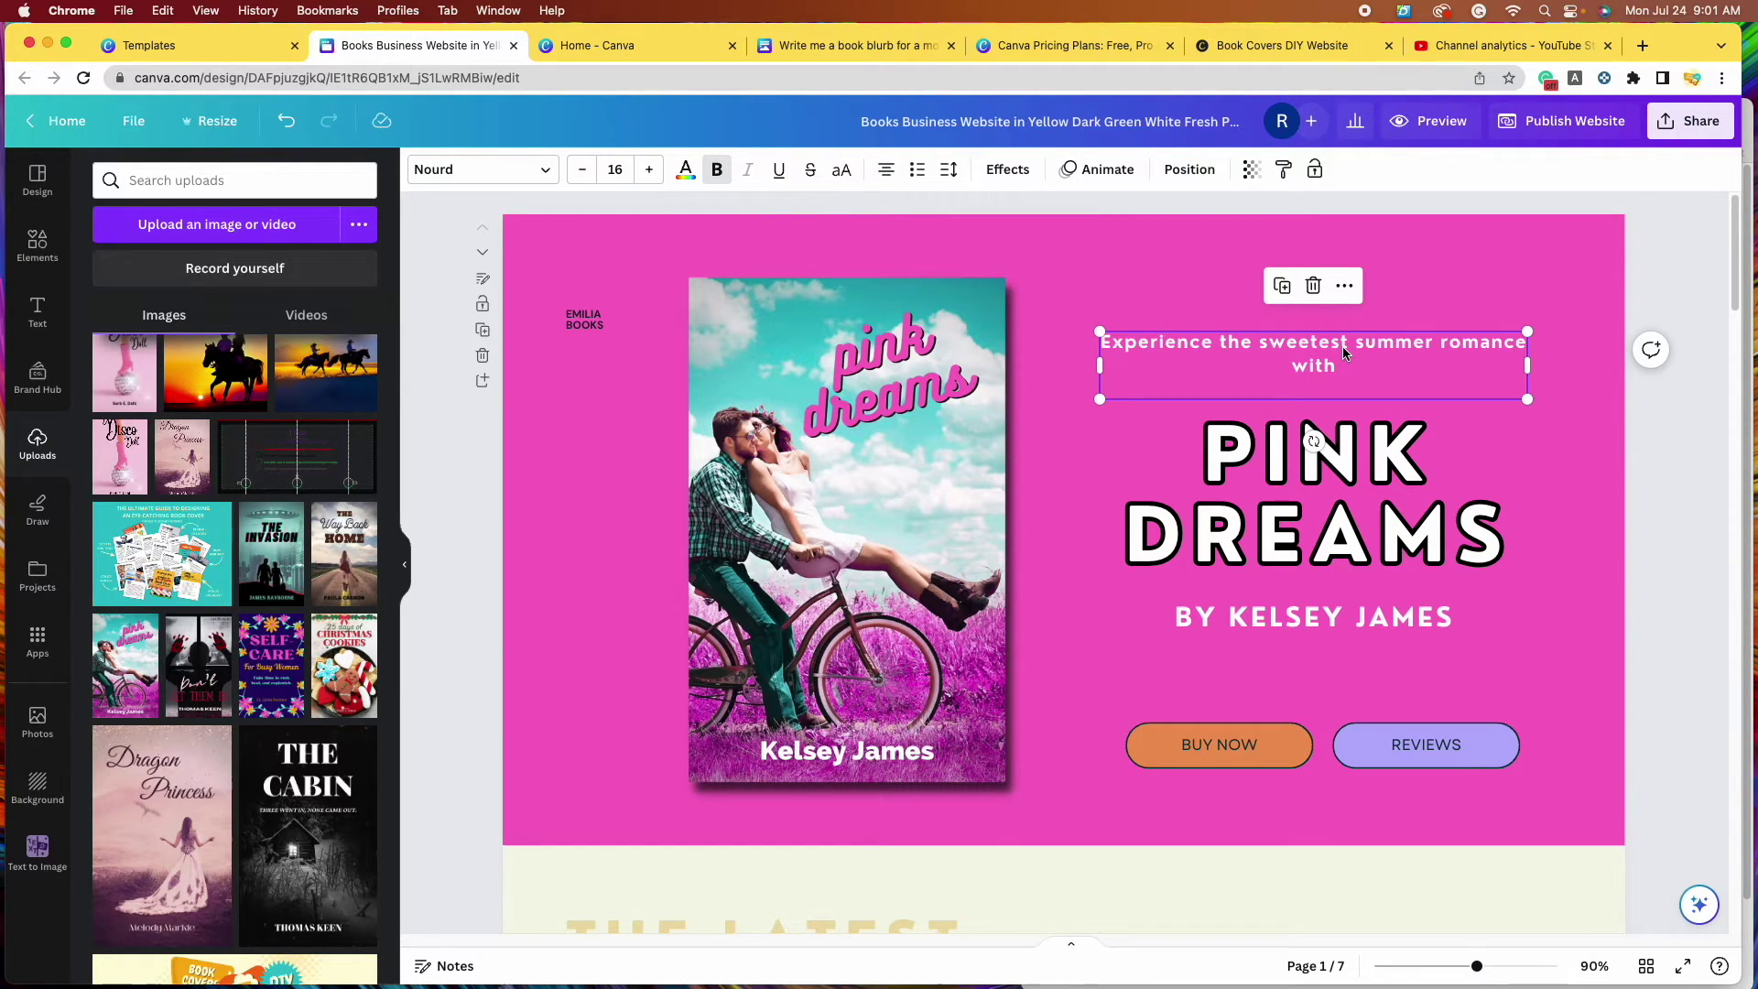
left_click(1574, 281)
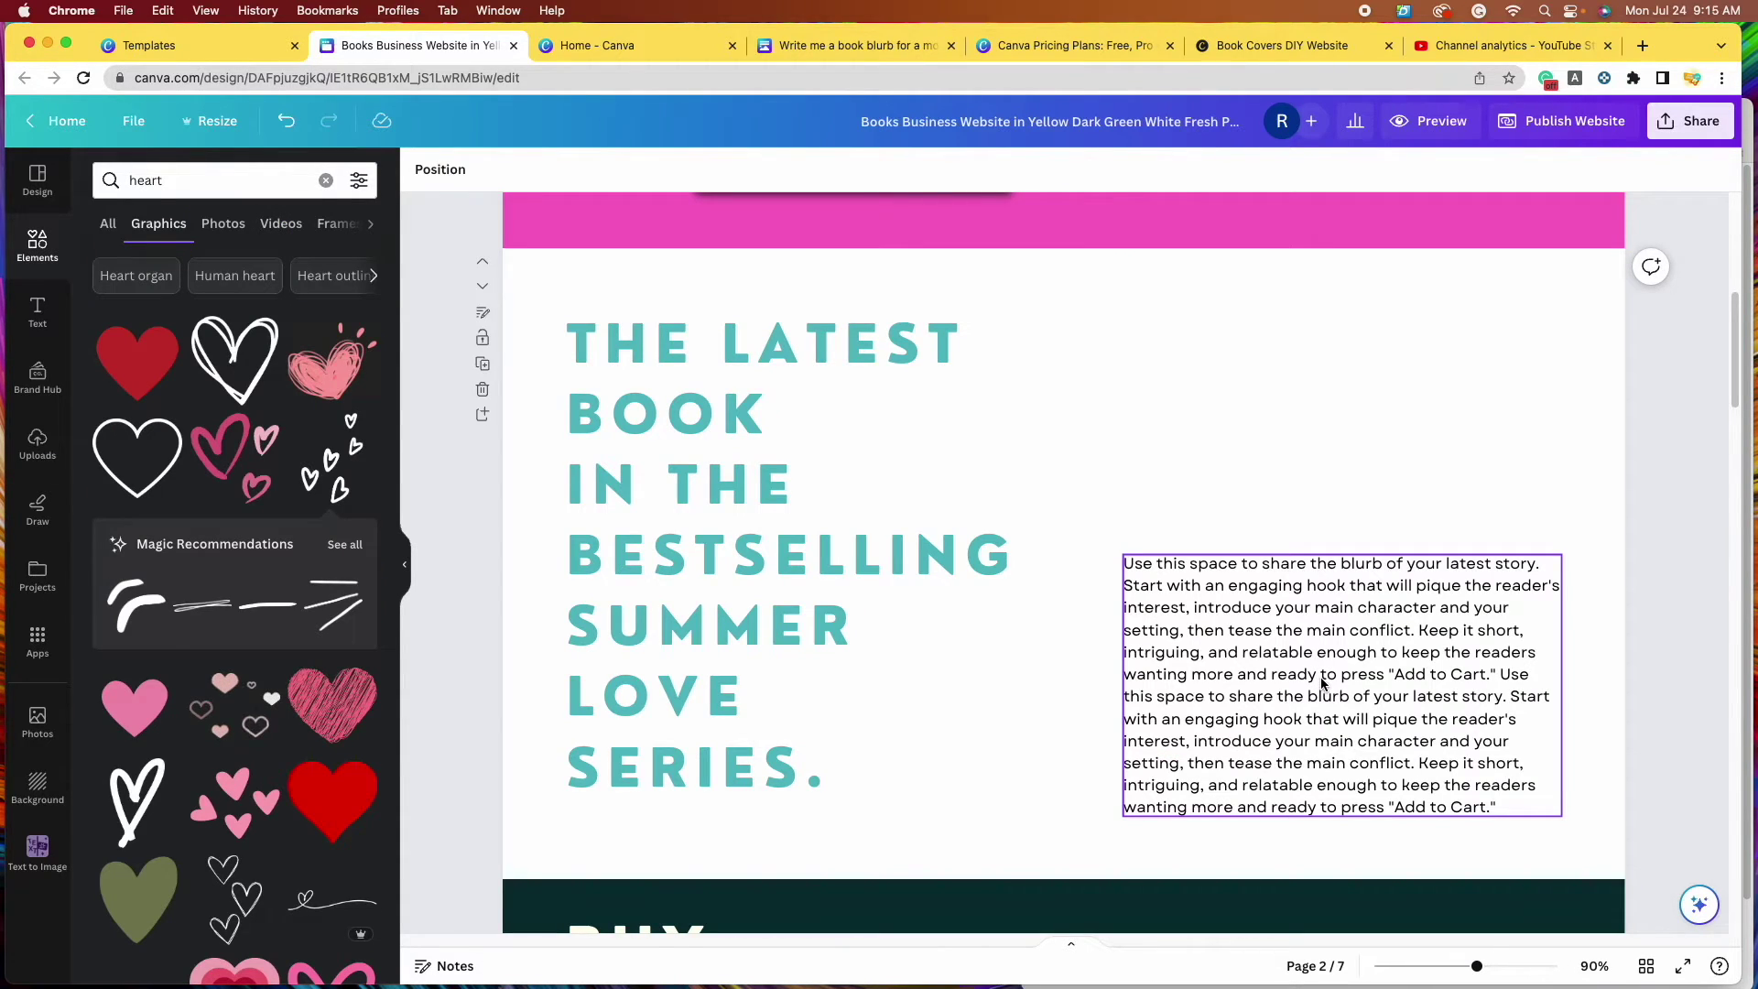
left_click(1321, 682)
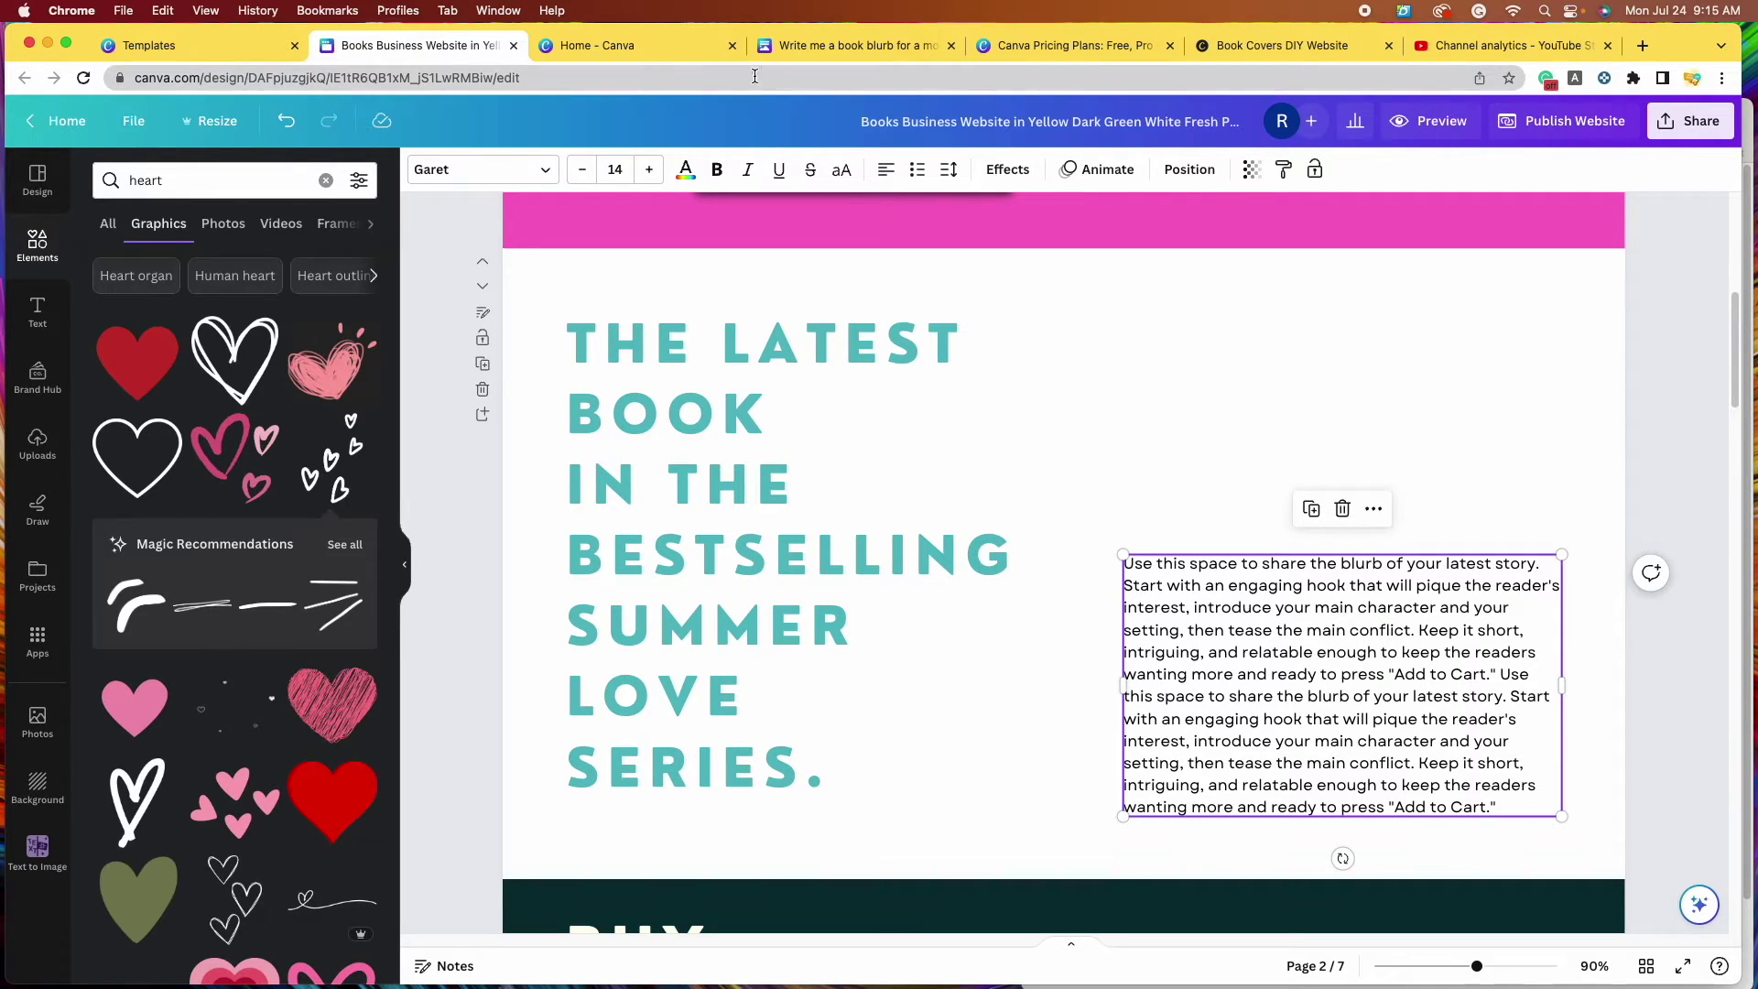
Copy the AI-generated Pink Dreams blurb paragraph from the Magic Write doc.
left_click(852, 49)
scroll(567, 579, "up", 5)
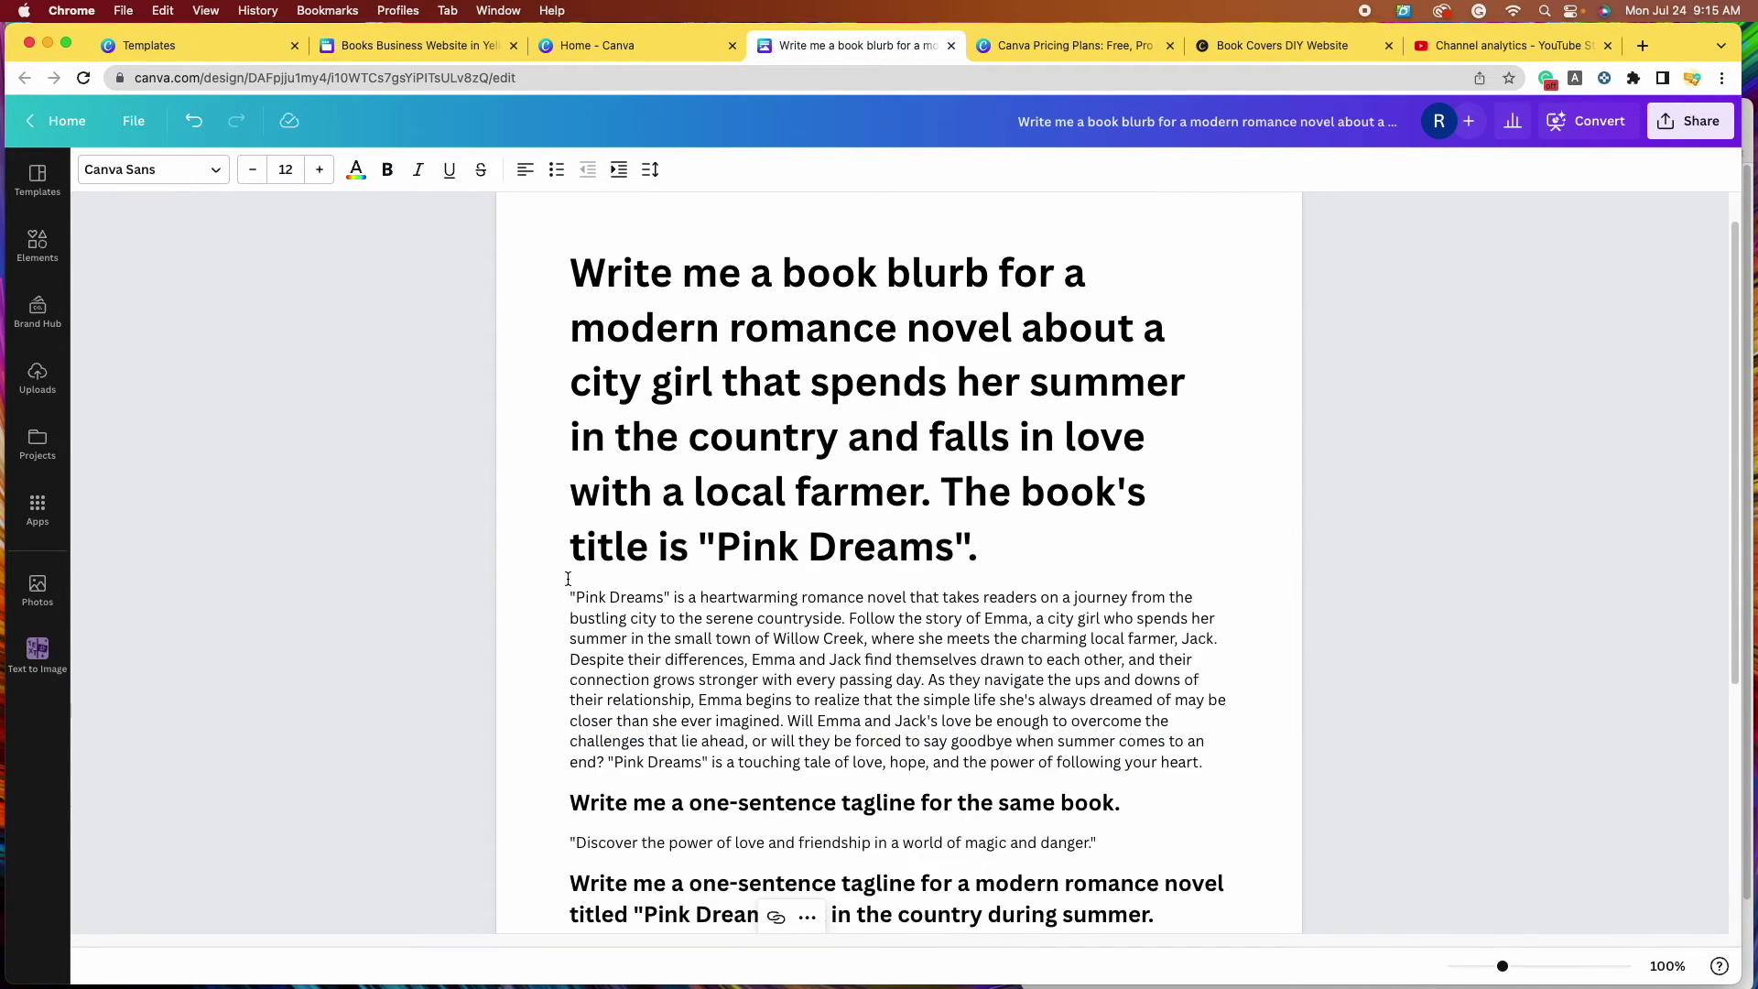
triple_click(569, 597)
right_click(897, 605)
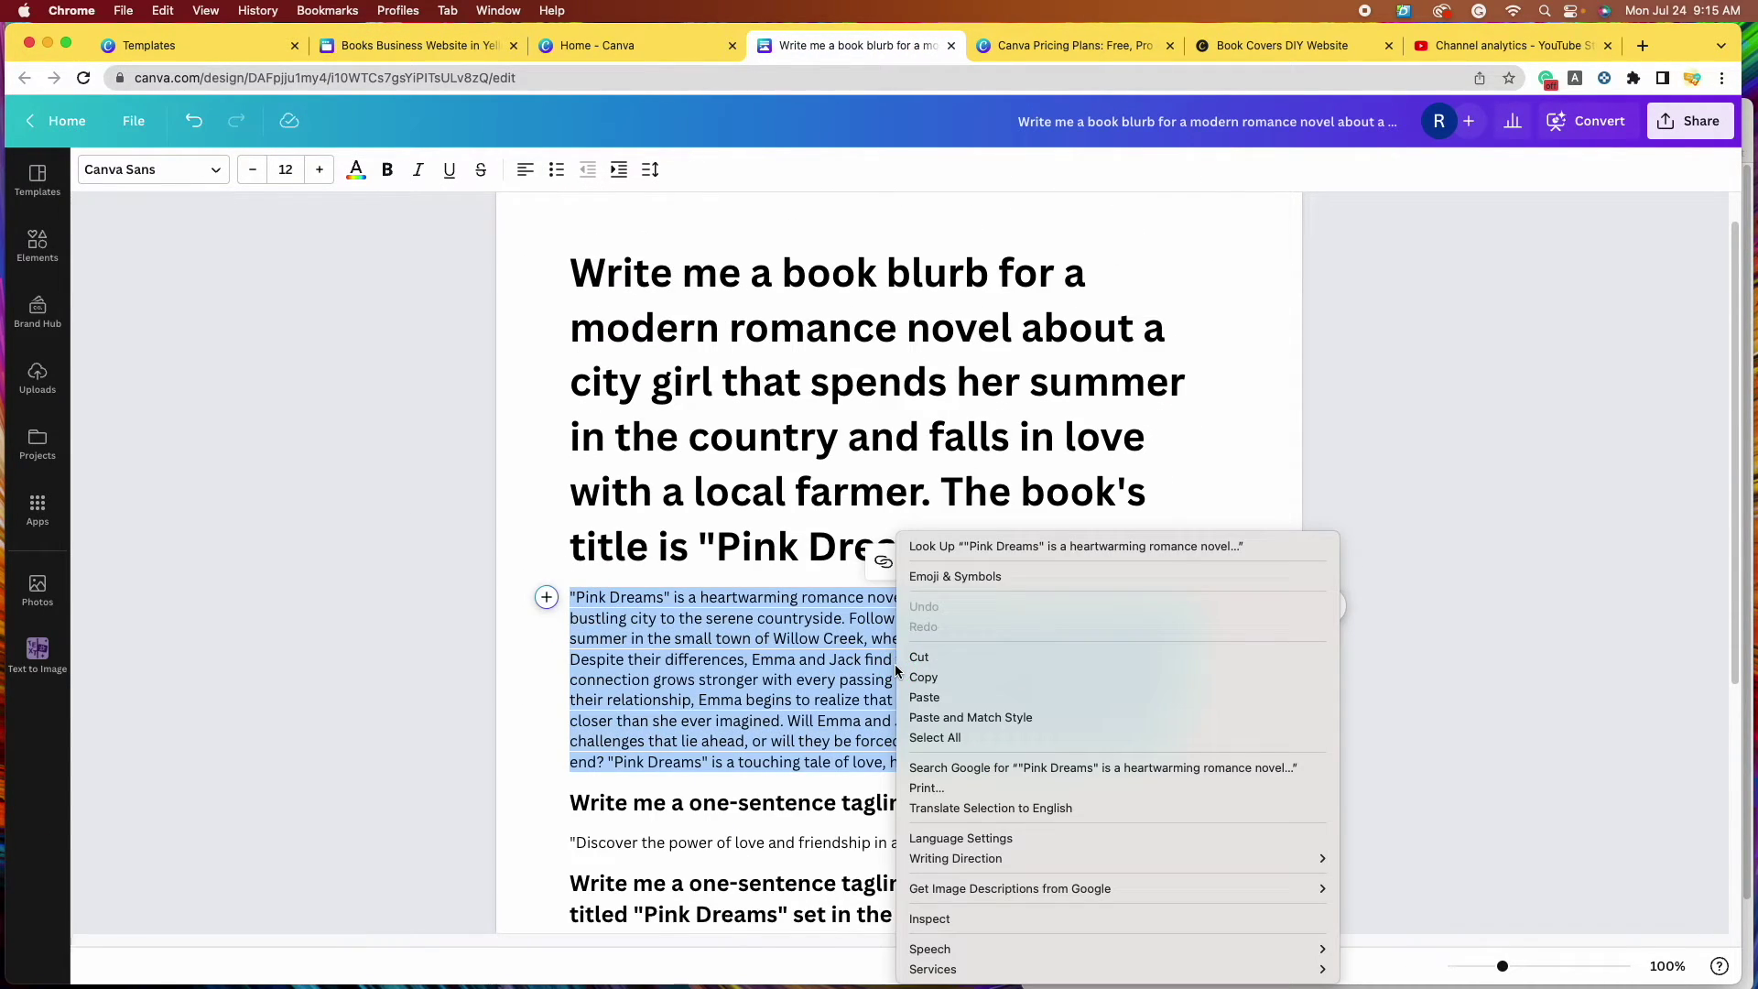
left_click(944, 676)
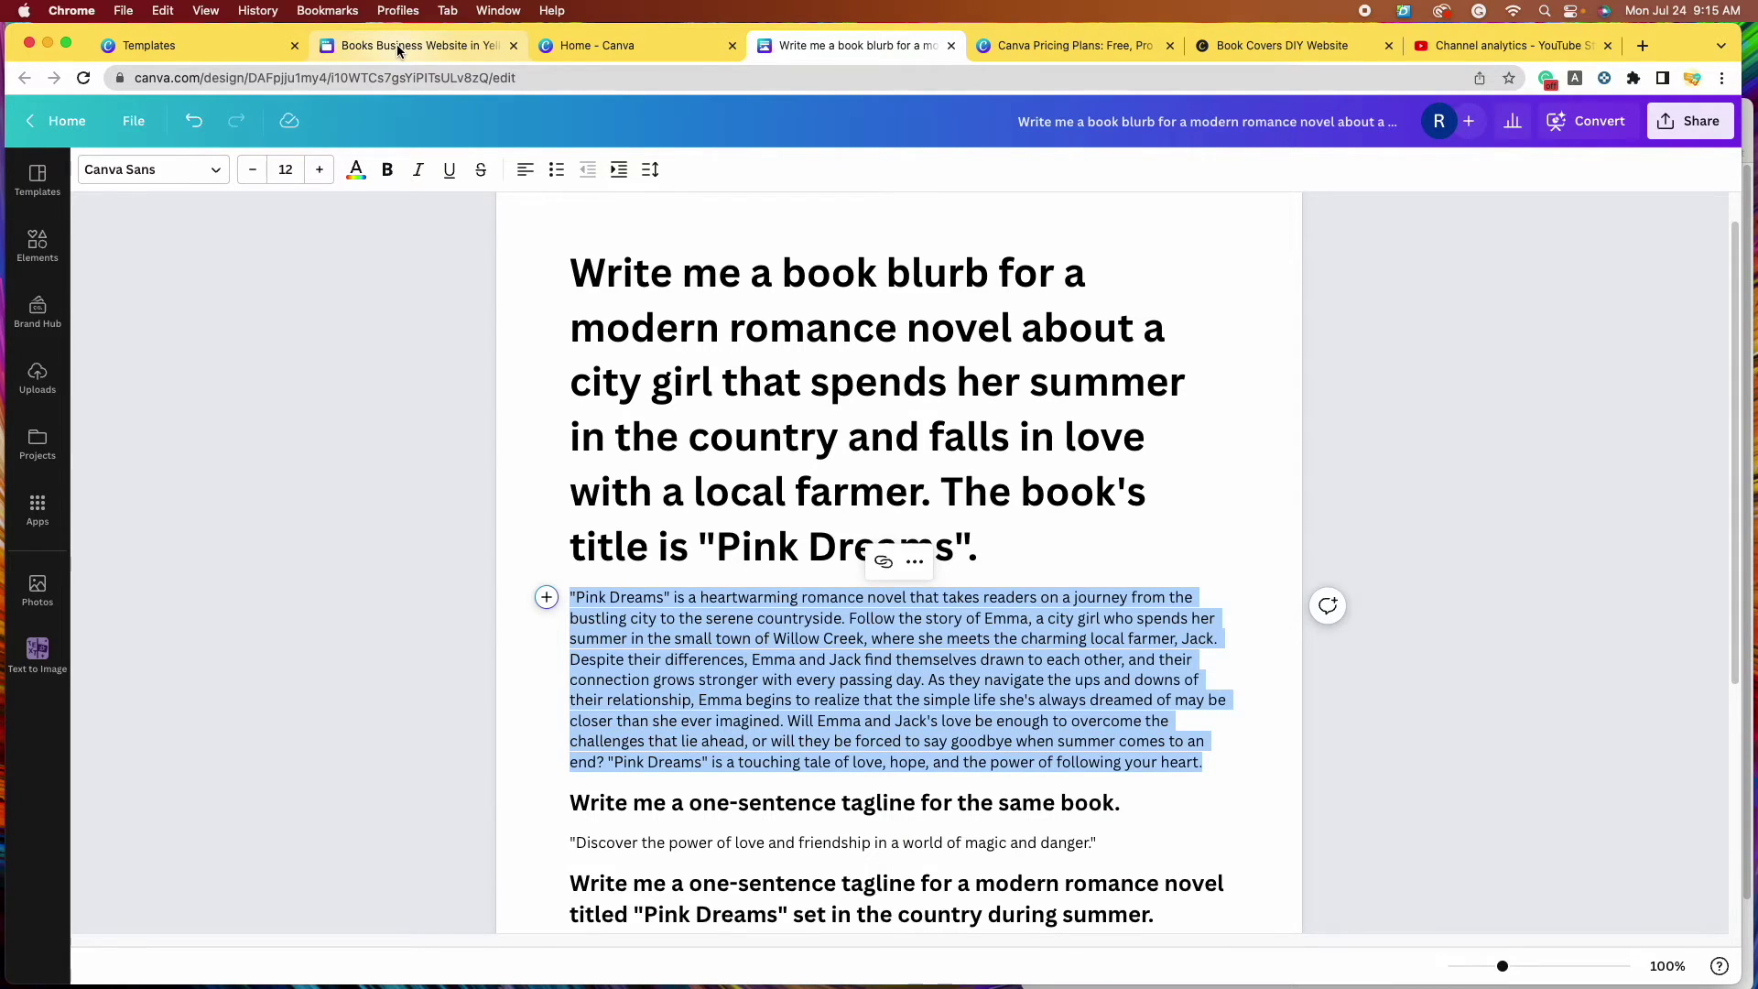
Replace page 2's placeholder blurb with the pasted Pink Dreams blurb about Emma and Jack.
left_click(398, 45)
double_click(1320, 732)
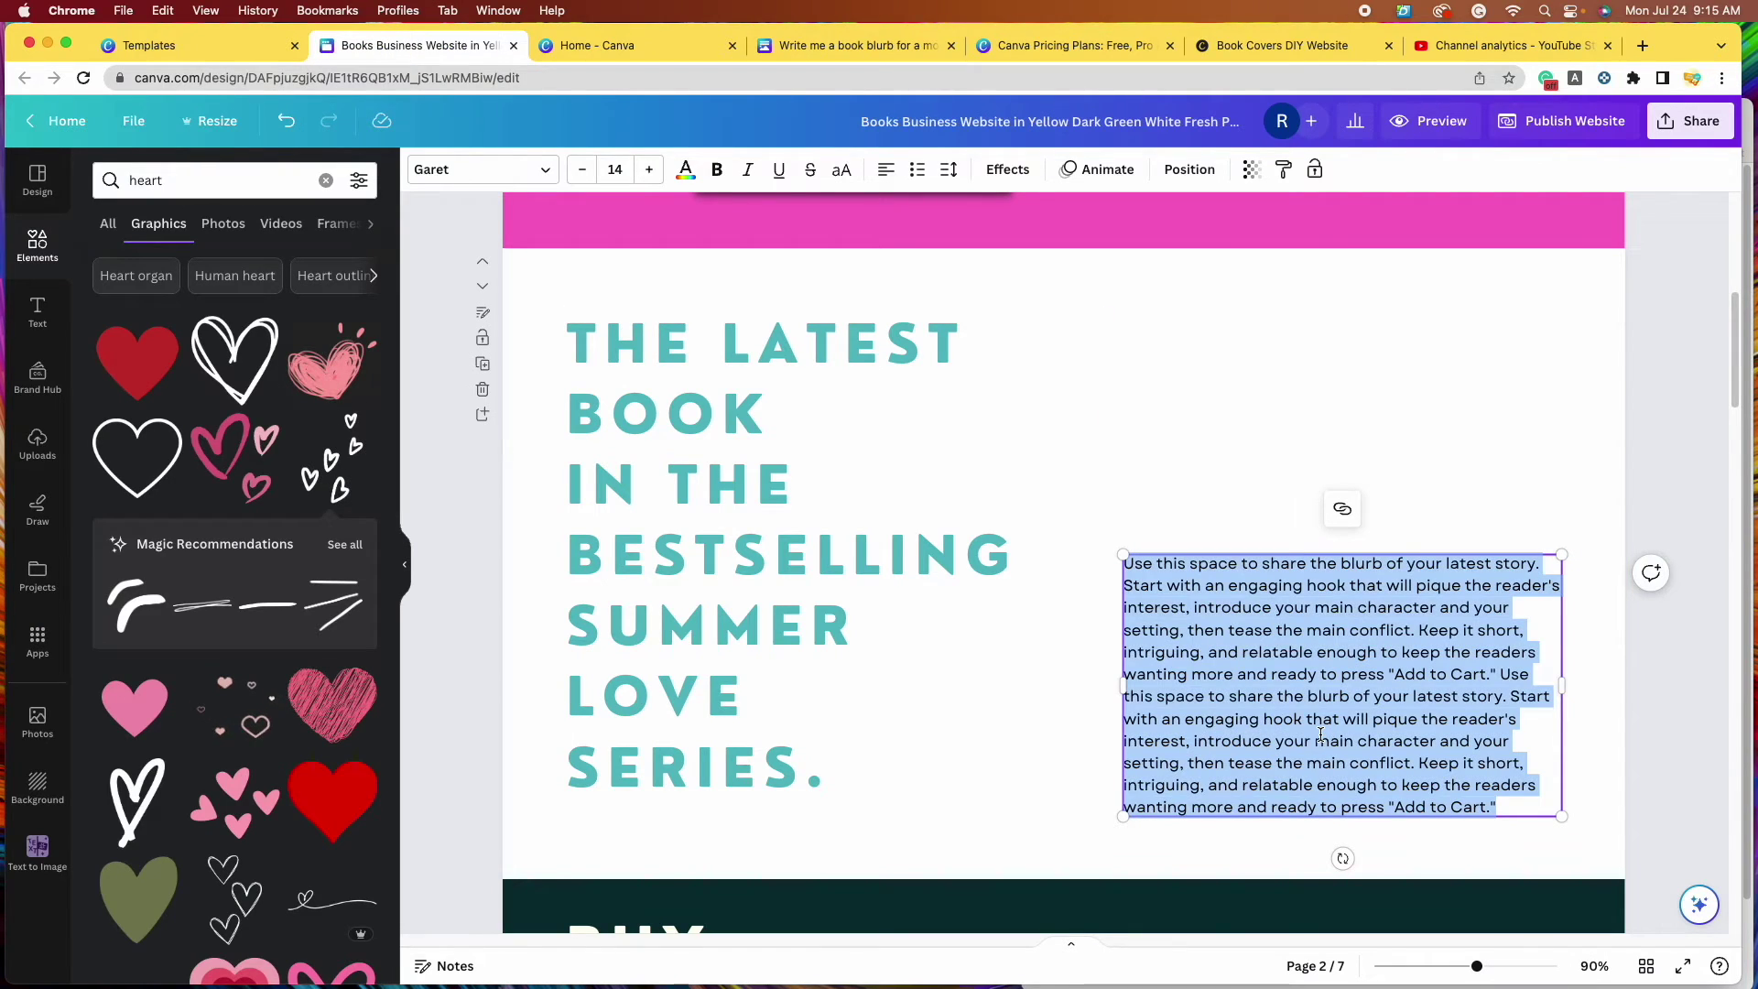
key("BackSpace")
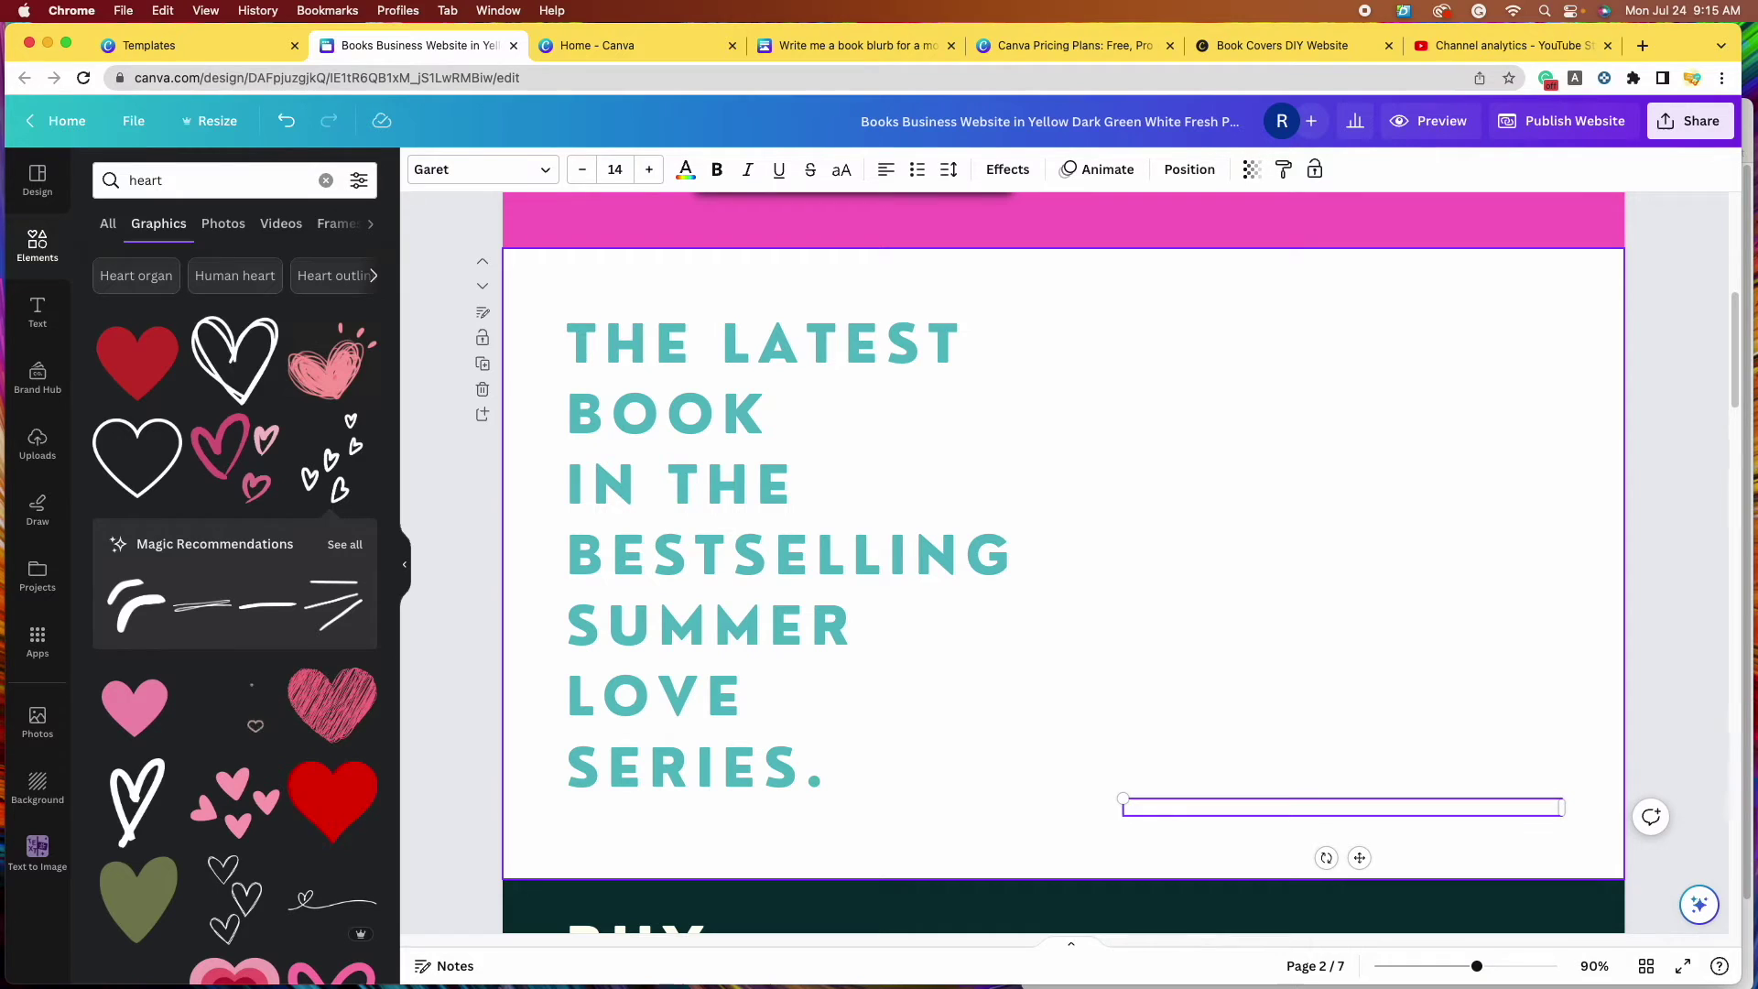
key("super+v")
left_click(1263, 320)
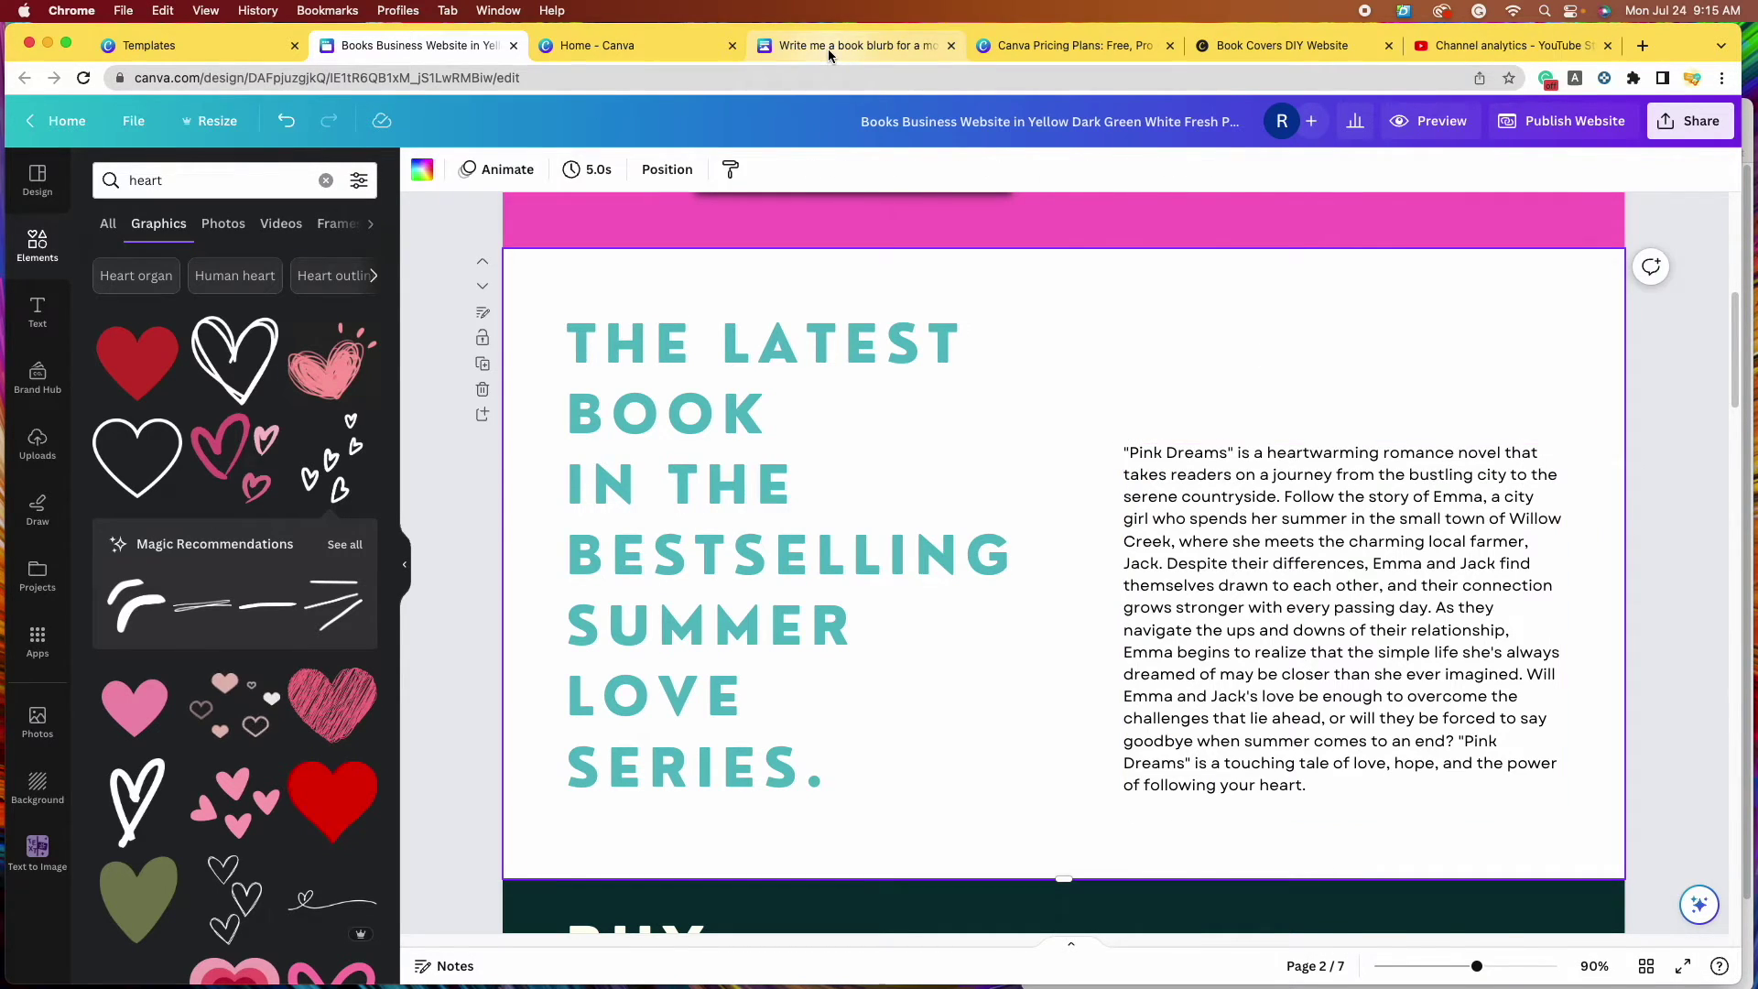
left_click(828, 48)
Break the blurb into paragraphs before 'Follow the story', 'As they navigate', 'Will Emma' and the closing sentence.
left_click(412, 46)
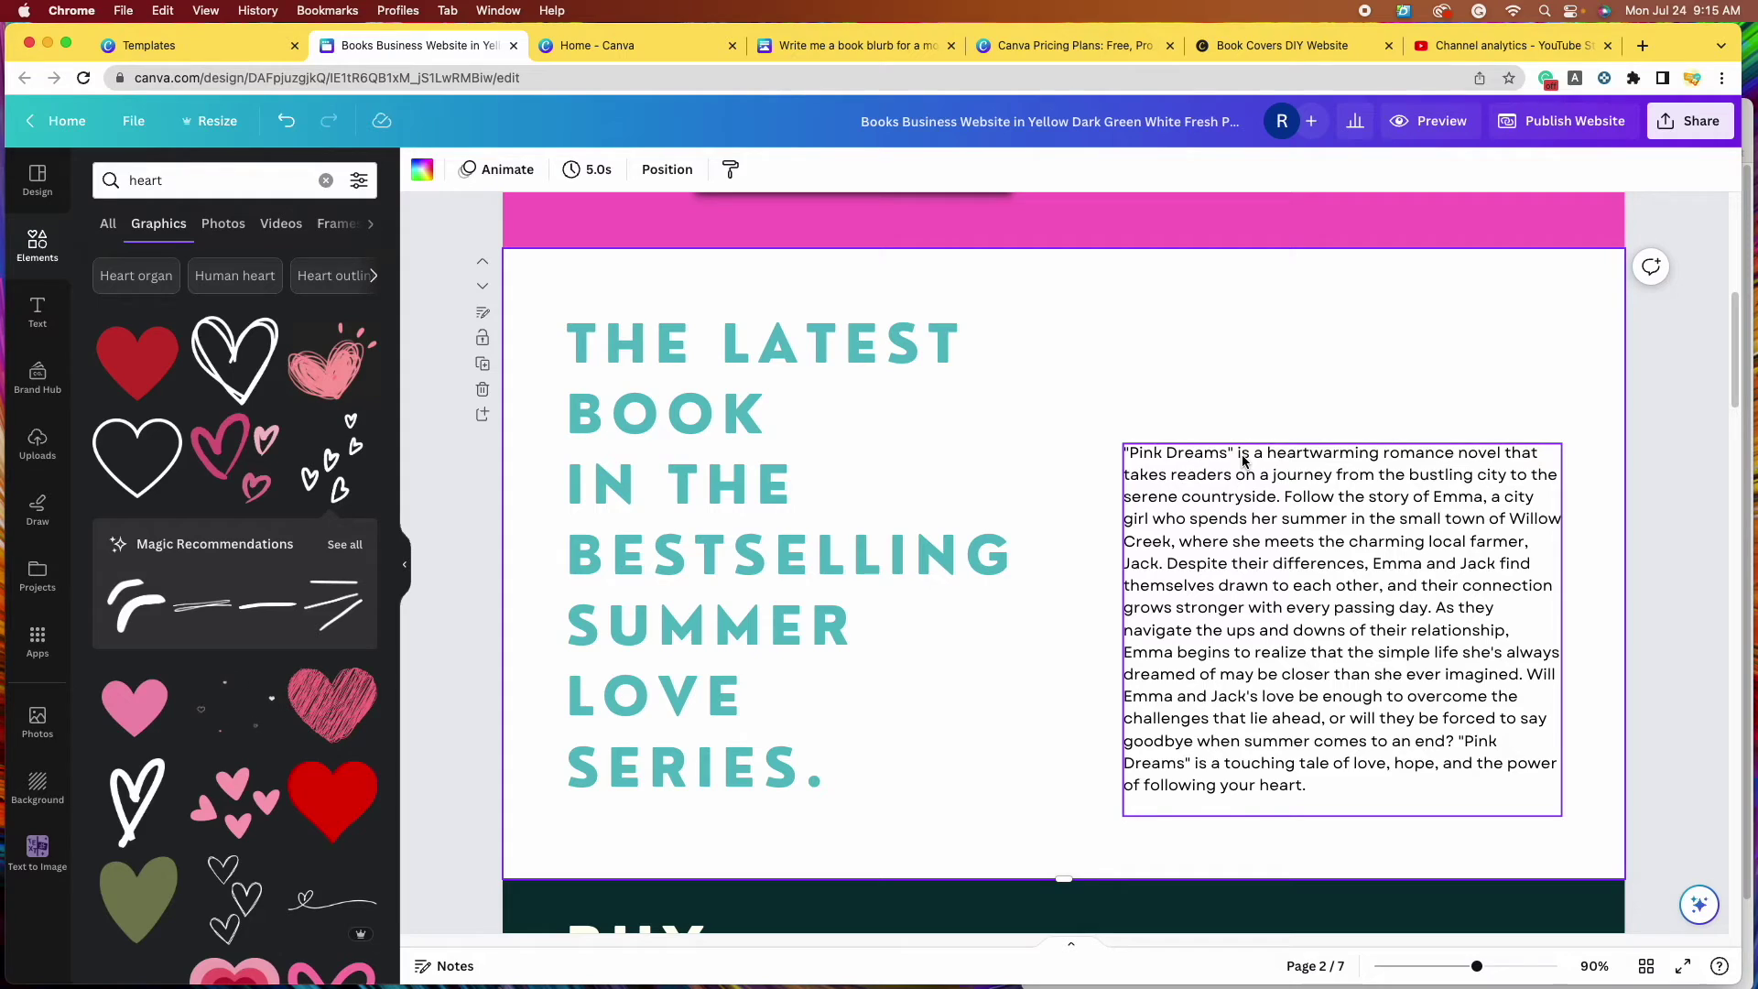
left_click(1287, 501)
left_click(1286, 501)
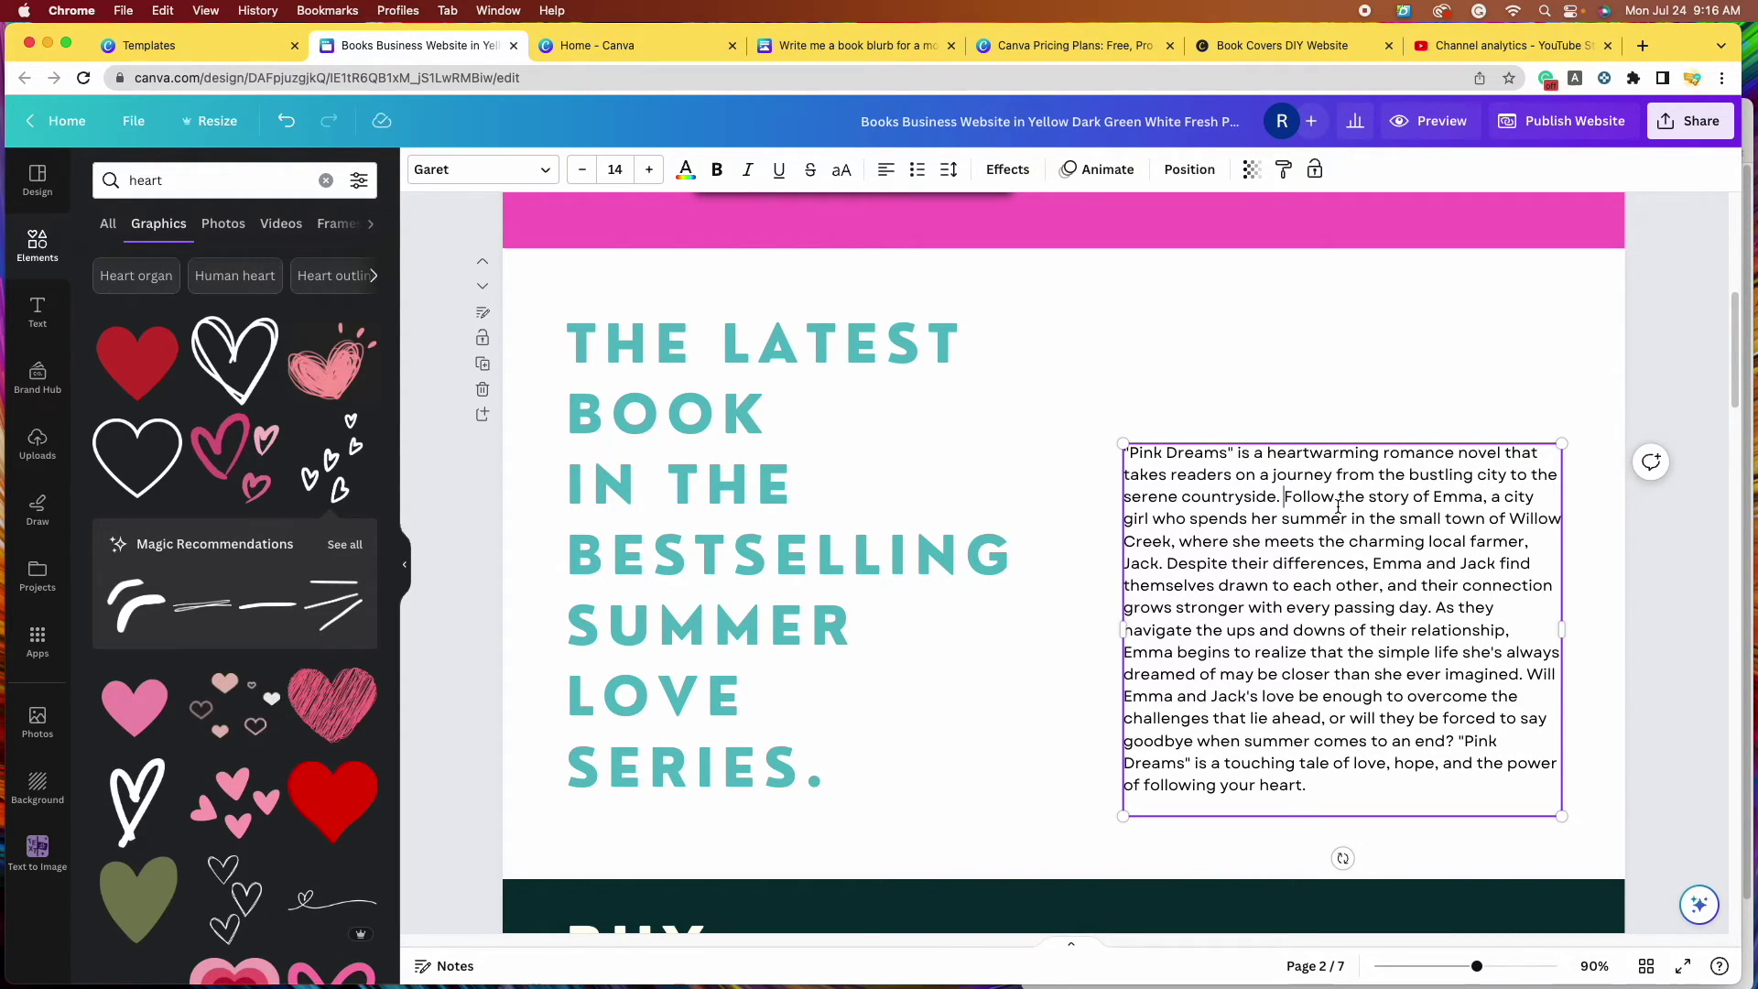
key("Return")
key("Return")
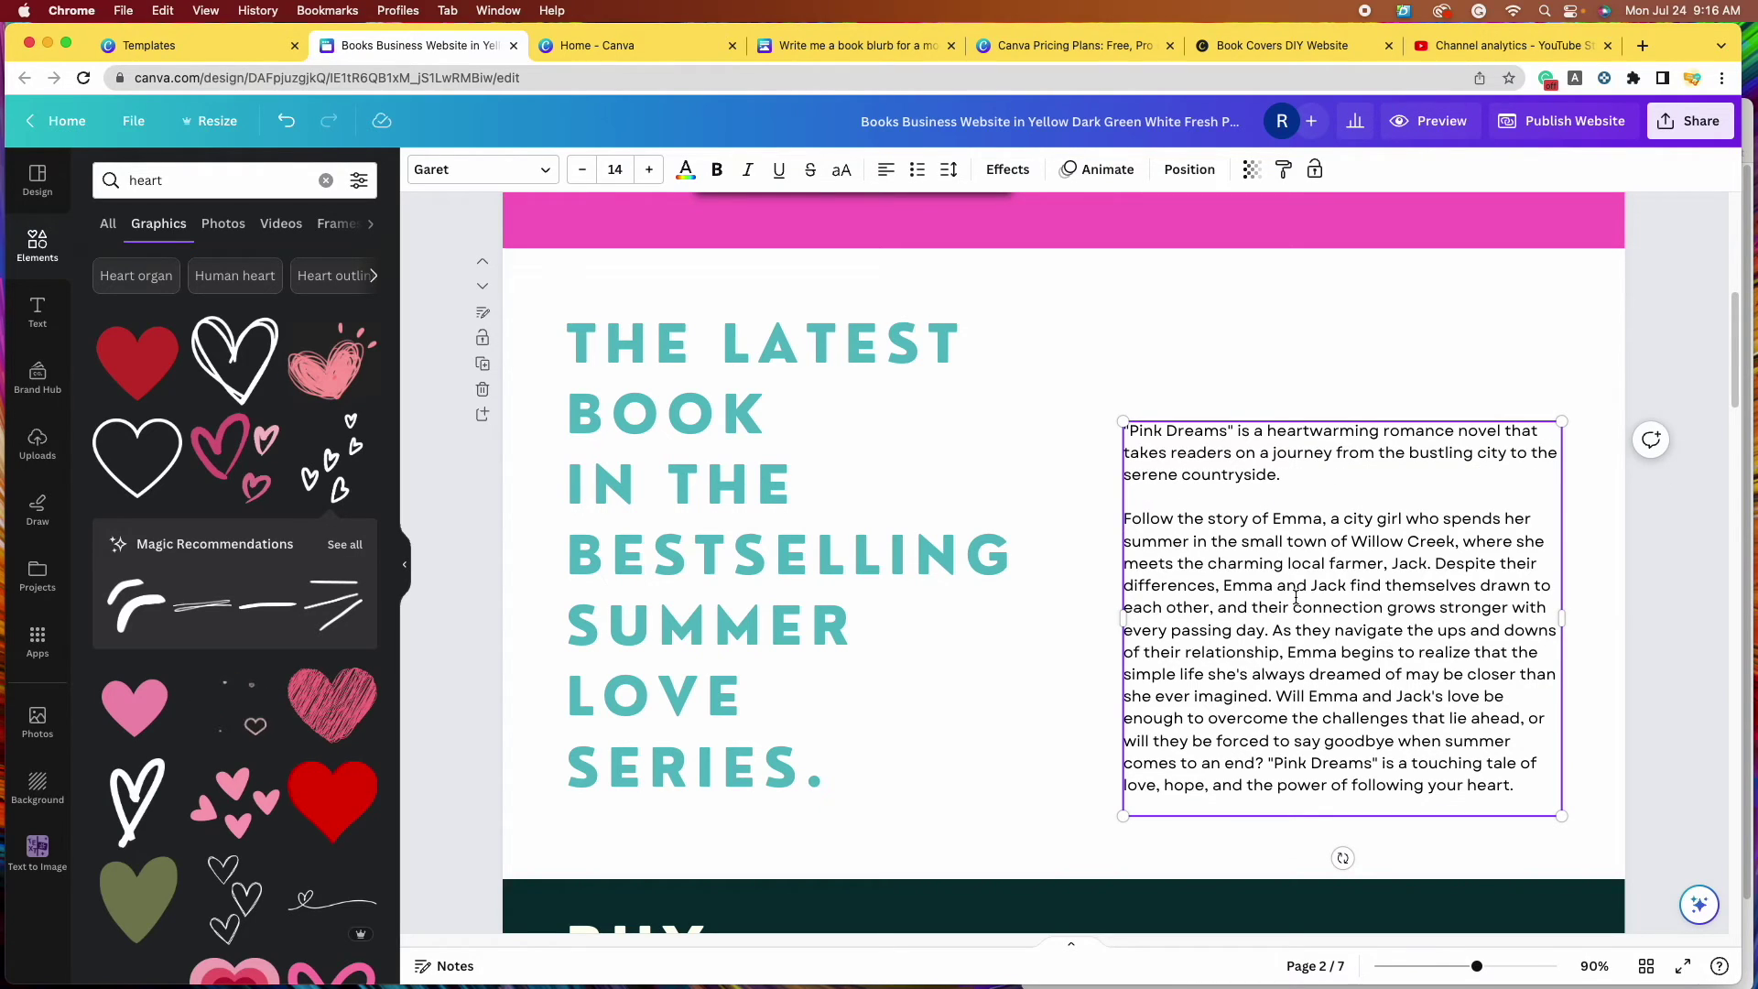
left_click(1272, 629)
key("Return")
key("Return")
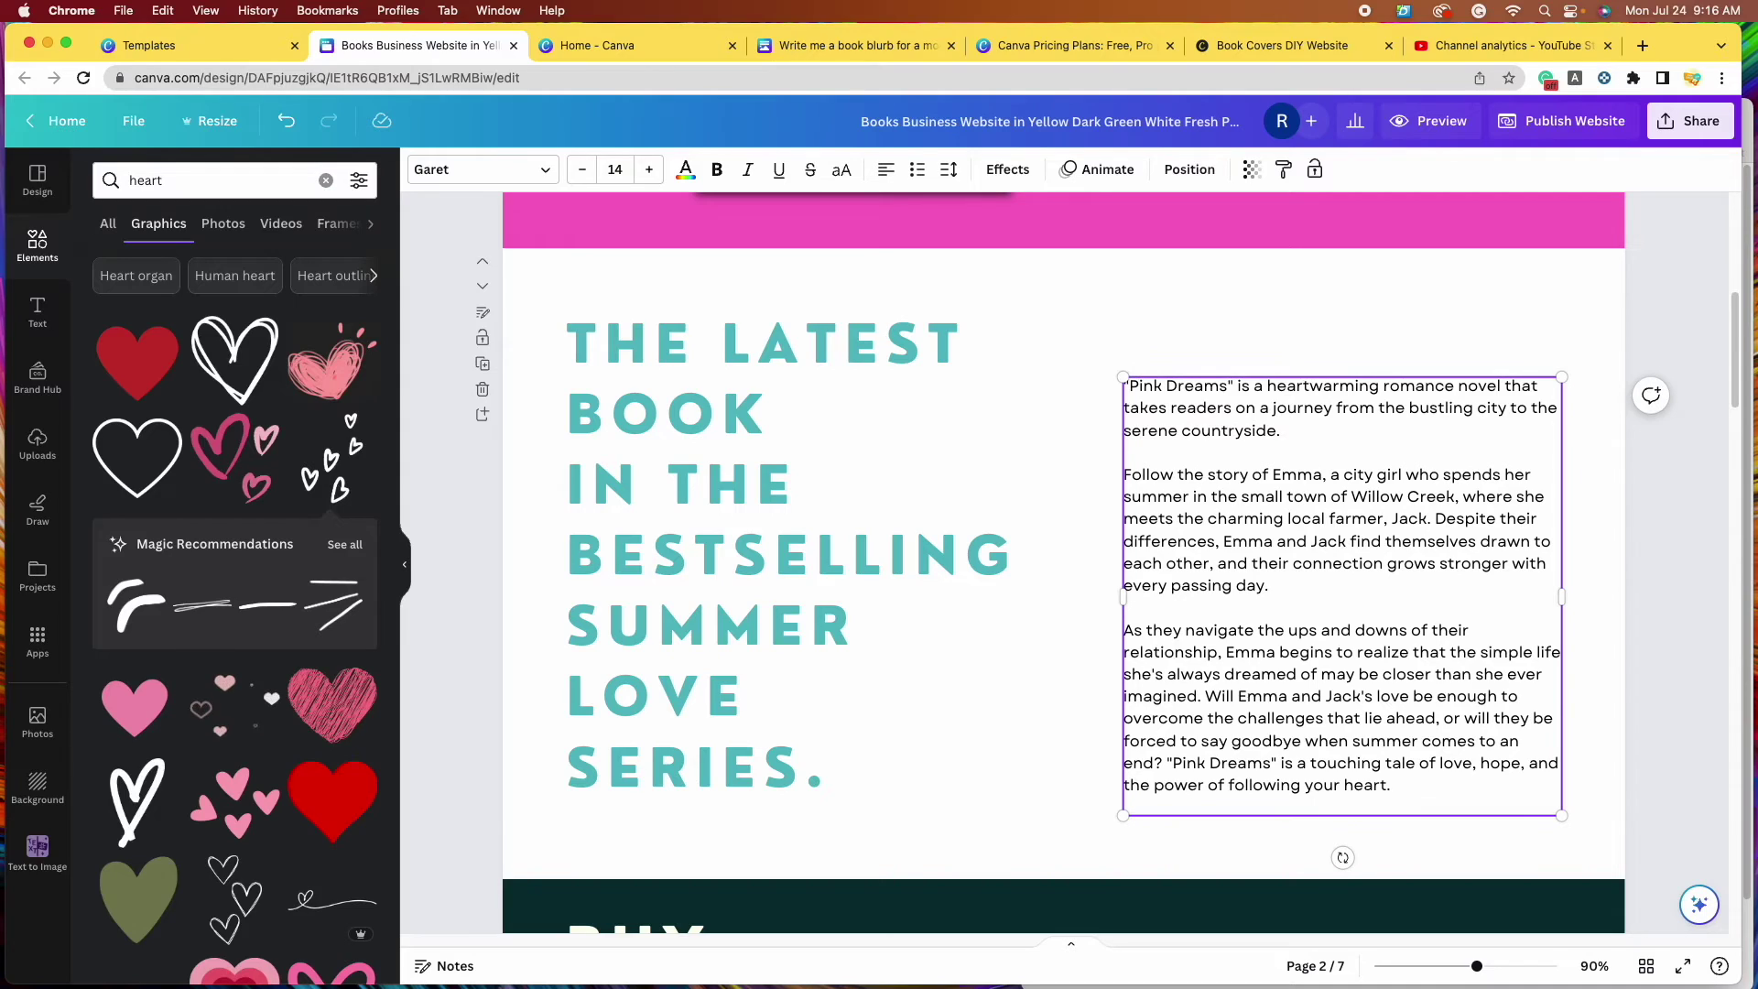
left_click(1205, 695)
key("Return")
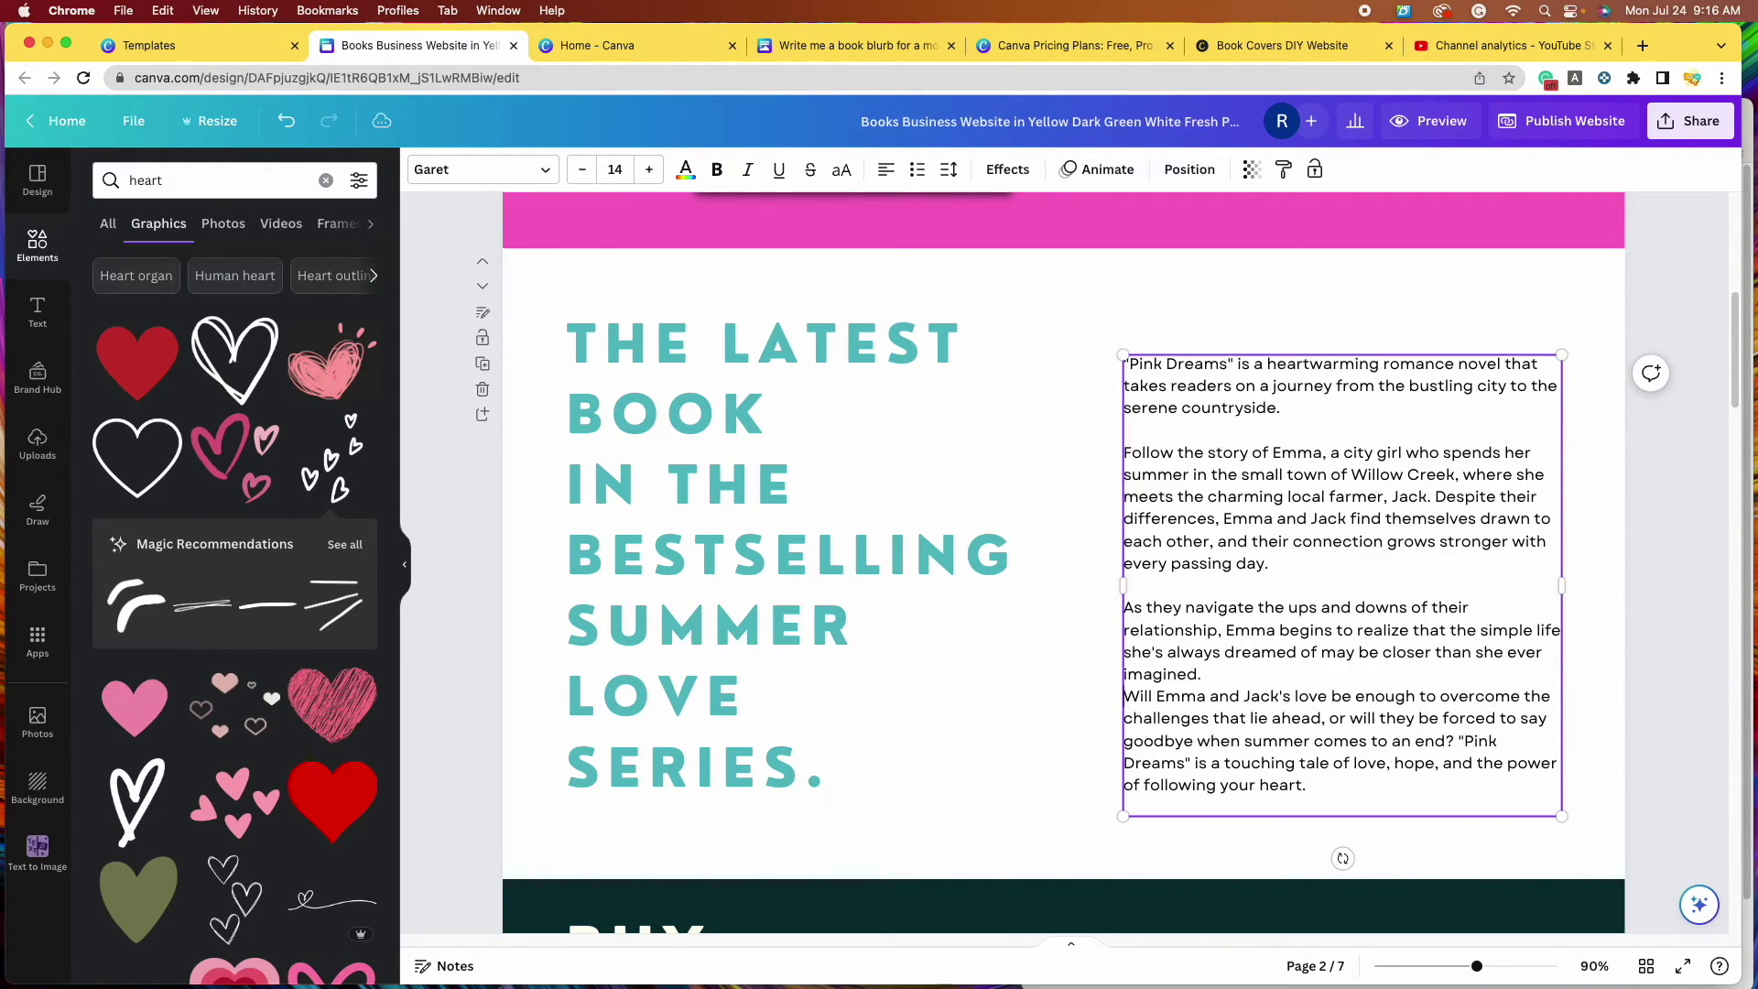
key("Return")
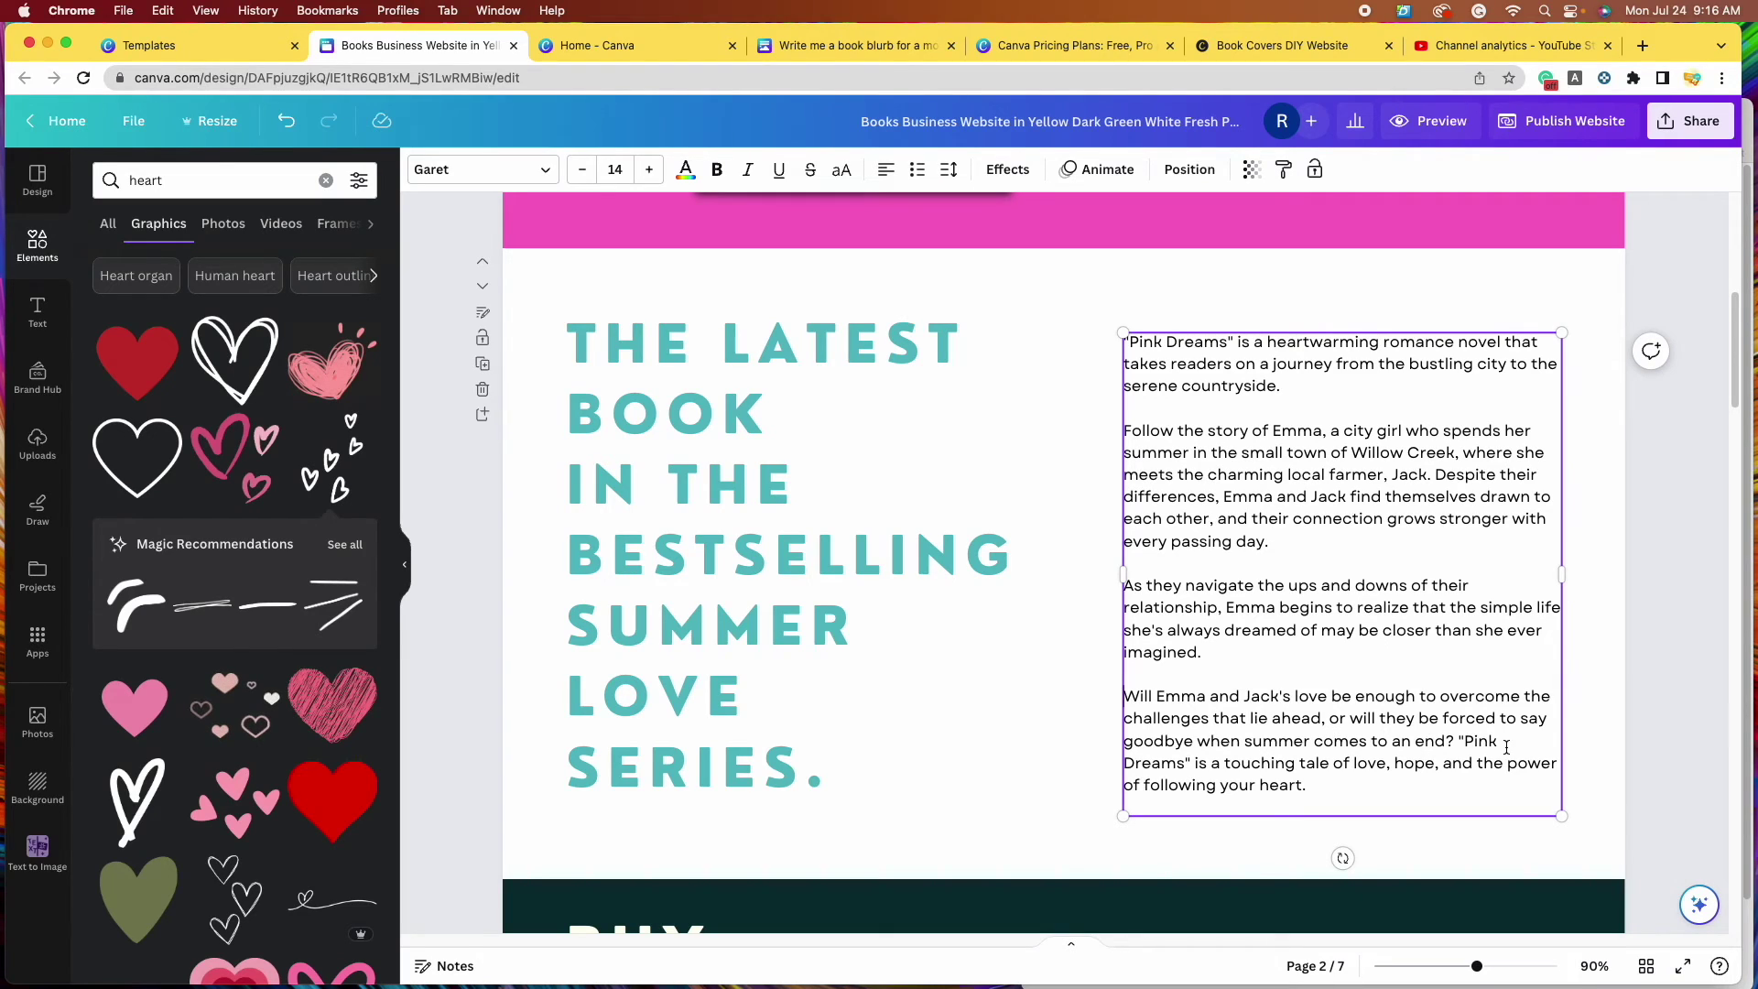
key("Return")
key("Return")
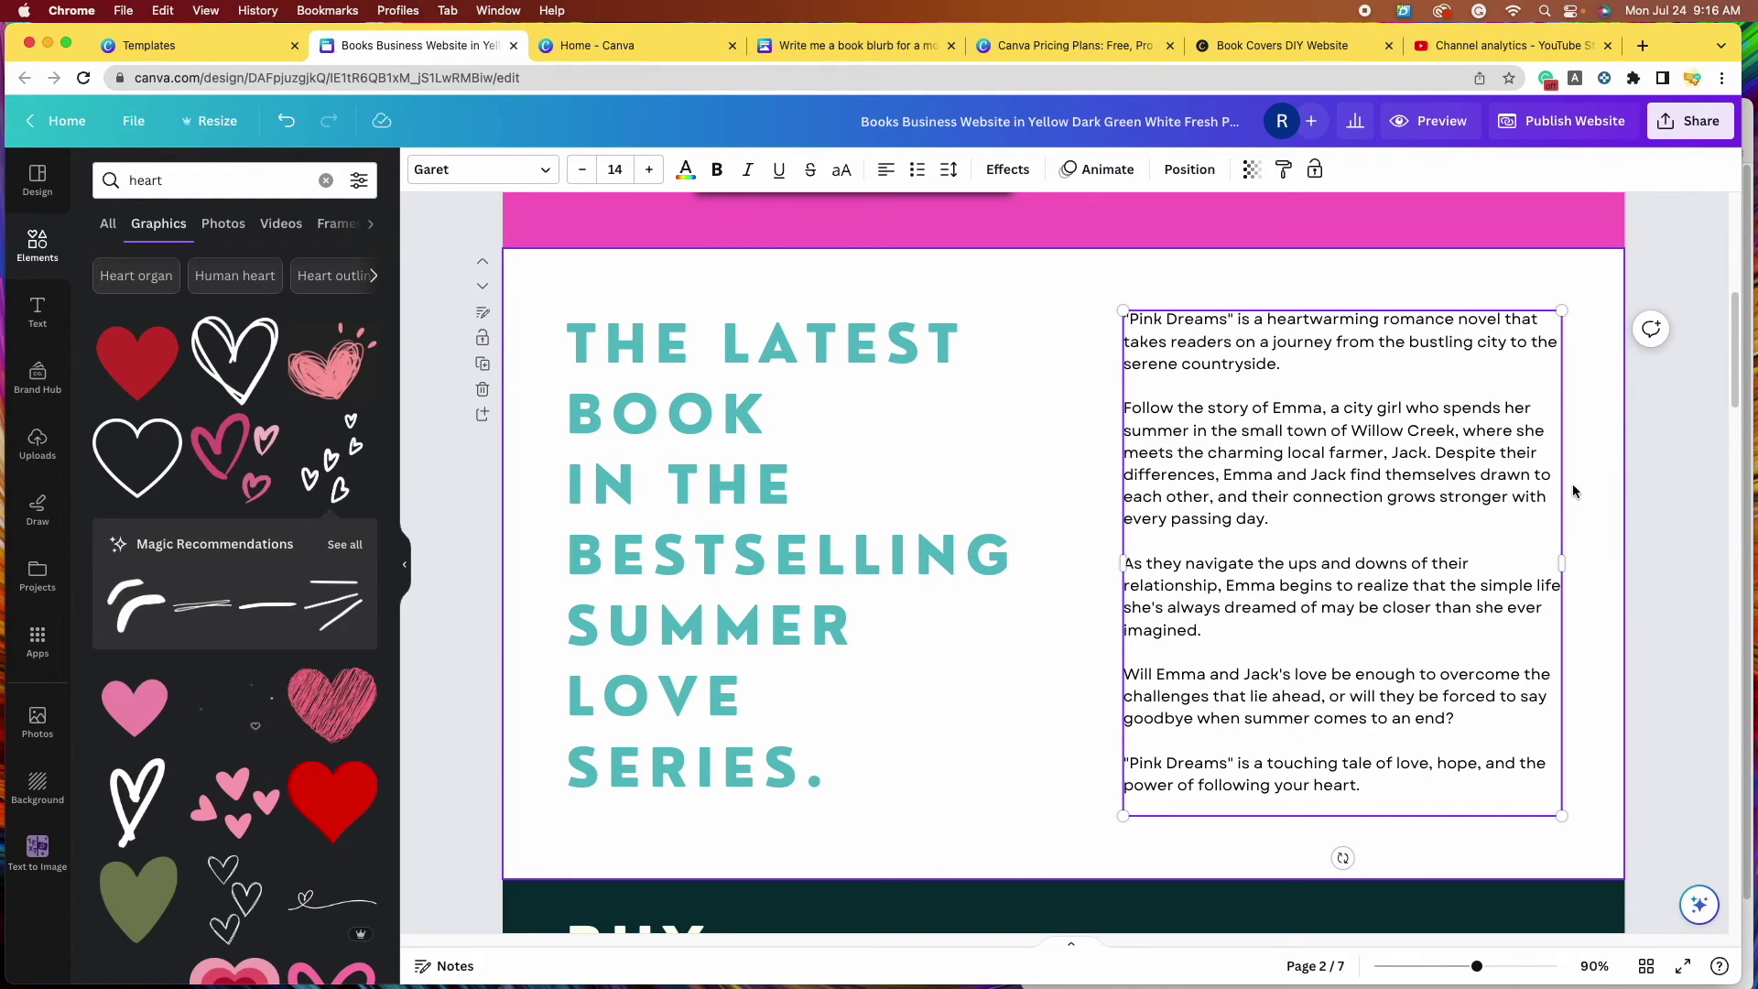
key("Escape")
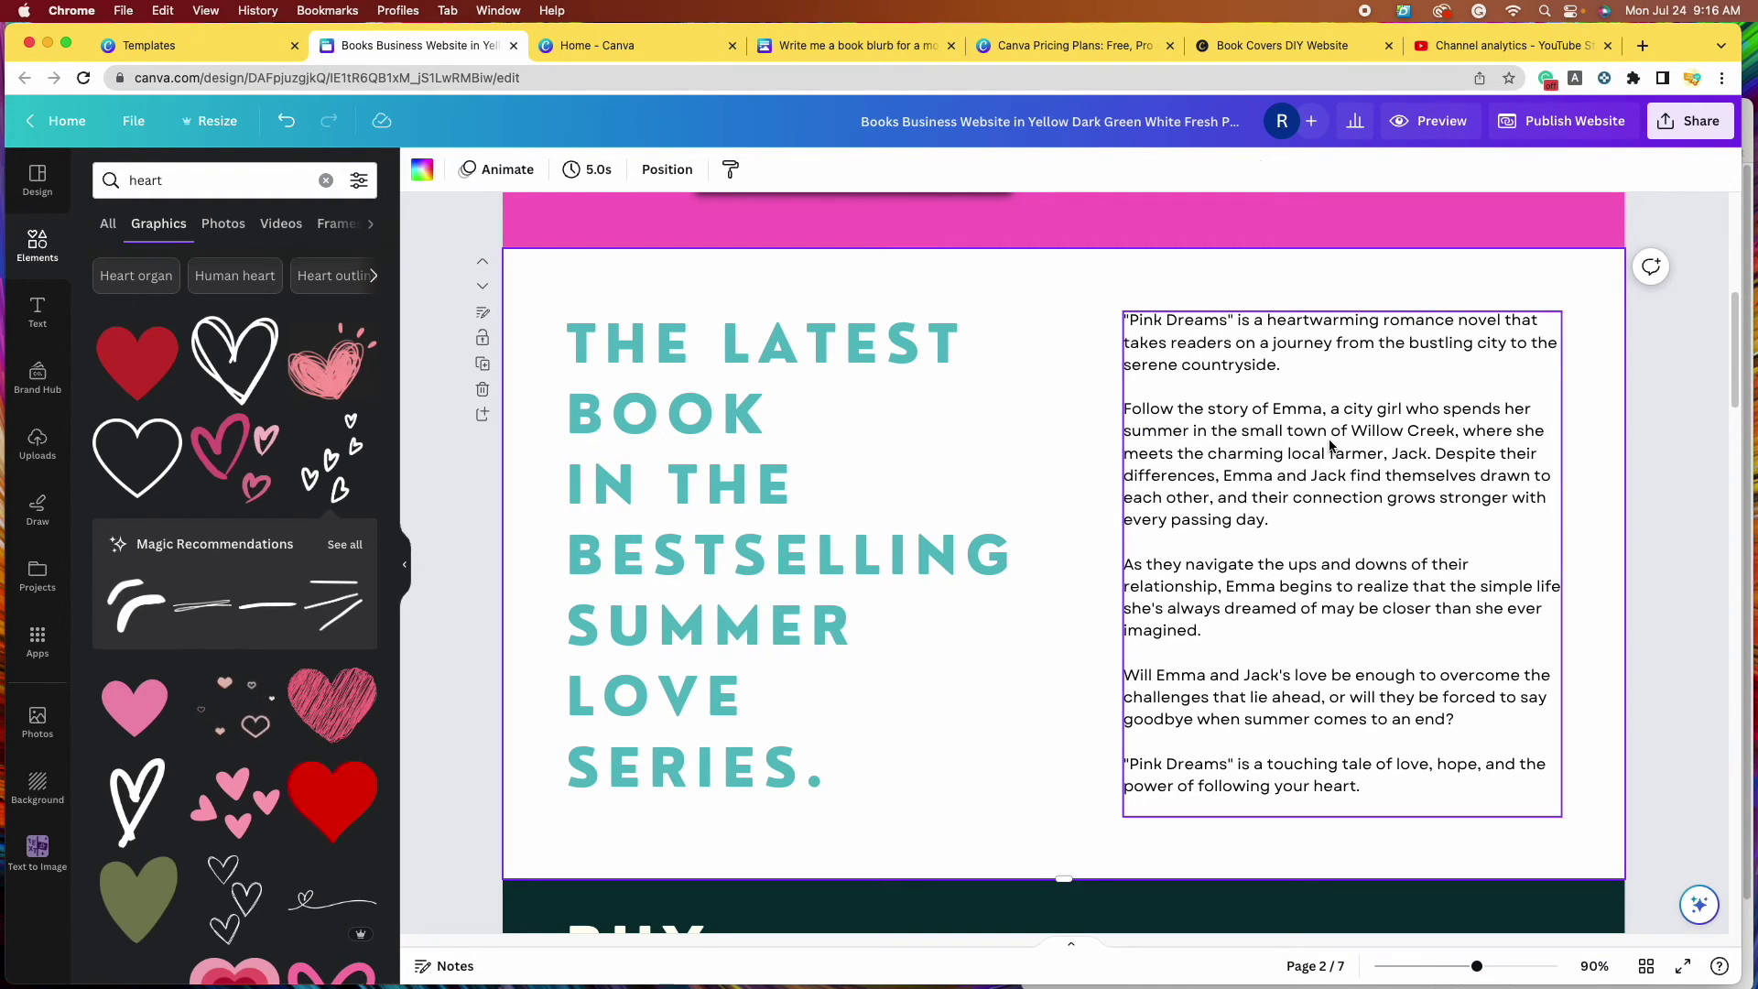